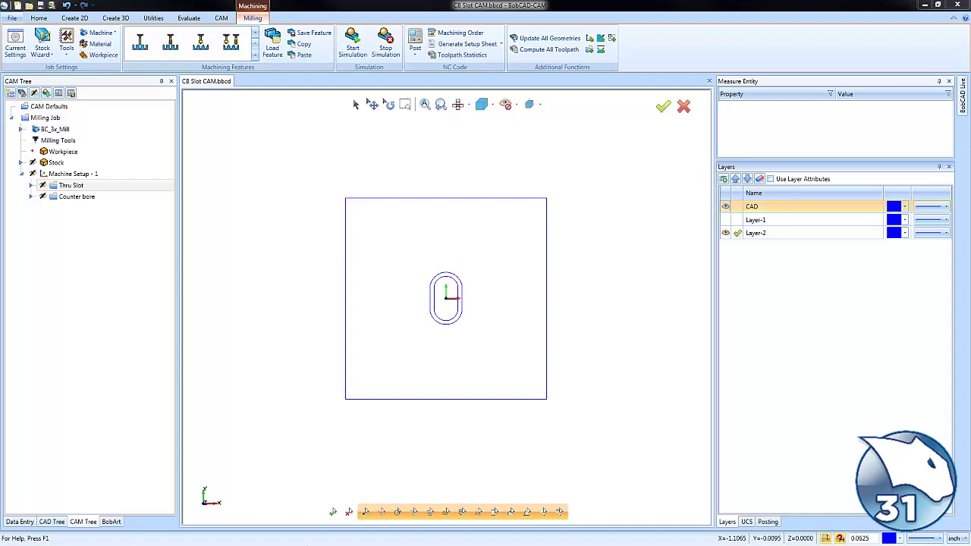
- Expand the Thru Slot group and backplot the Contour Ramp Profile's rough toolpath through to its end in a tilted view
scroll(466, 340, up, 2)
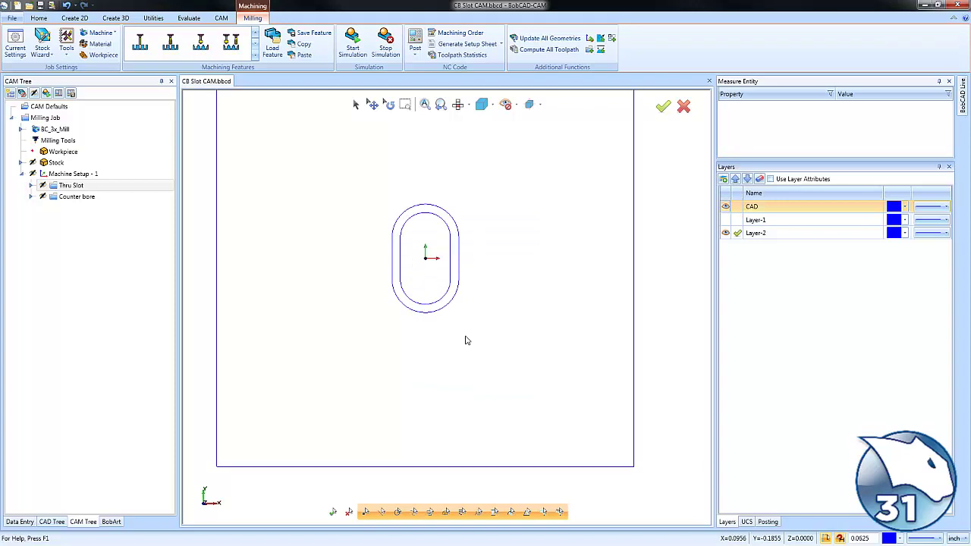
click(31, 186)
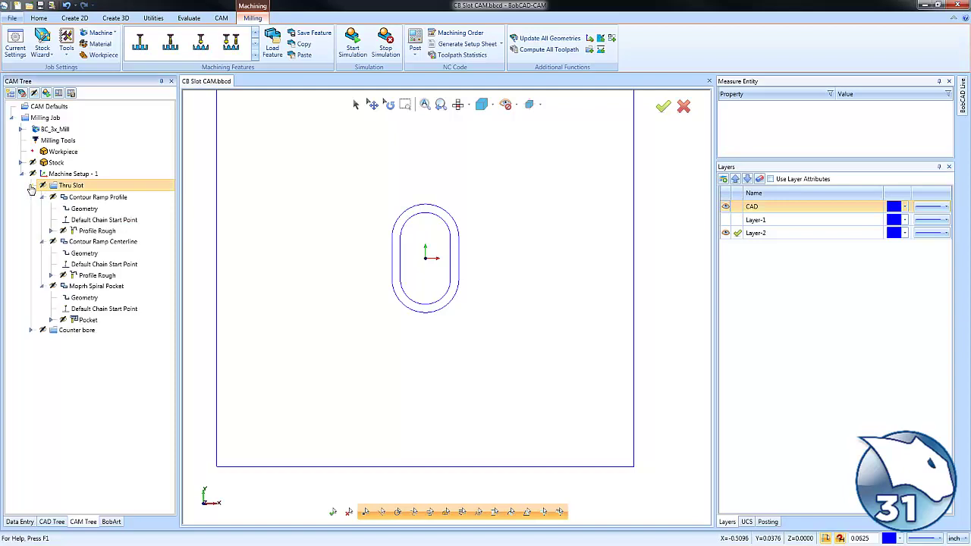
click(111, 231)
middle_drag(383, 411, 486, 299)
right_click(98, 232)
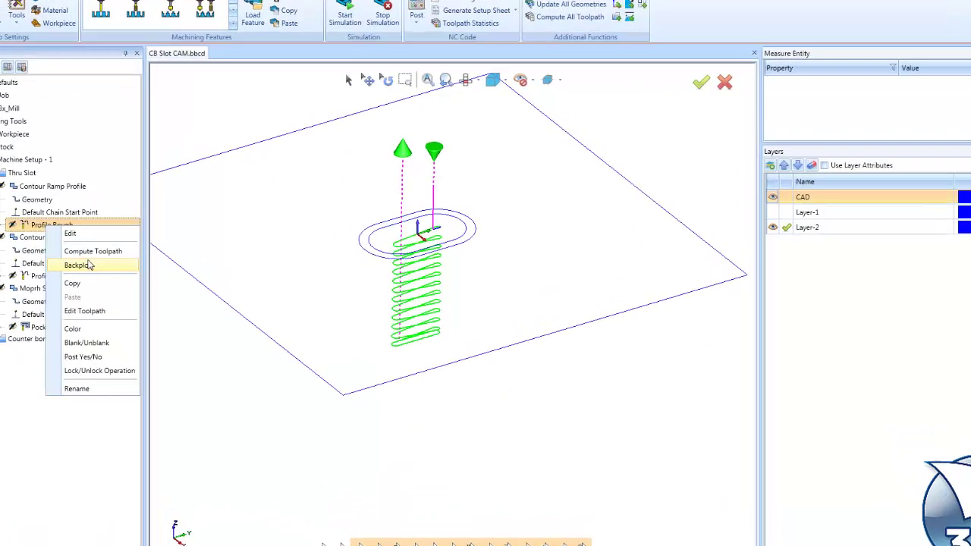
click(120, 266)
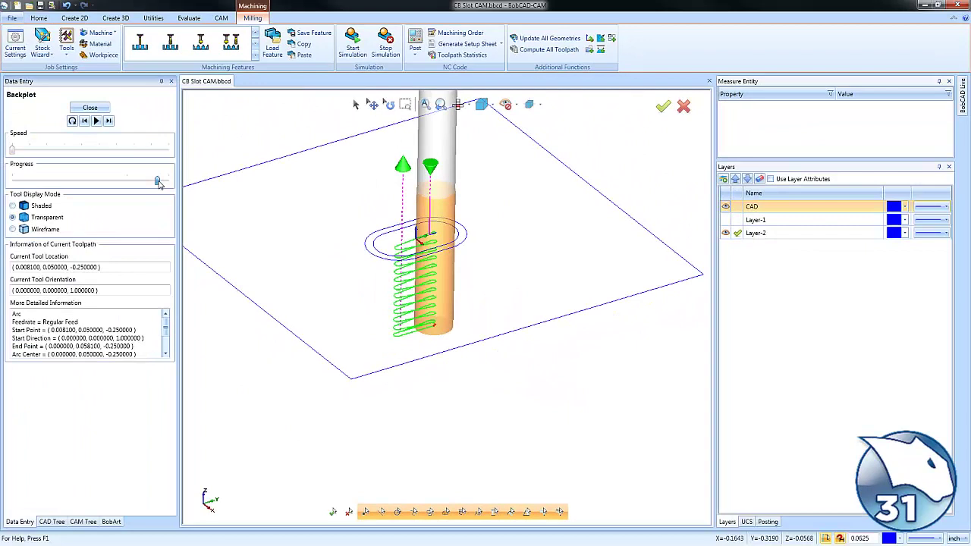
drag(159, 183, 169, 182)
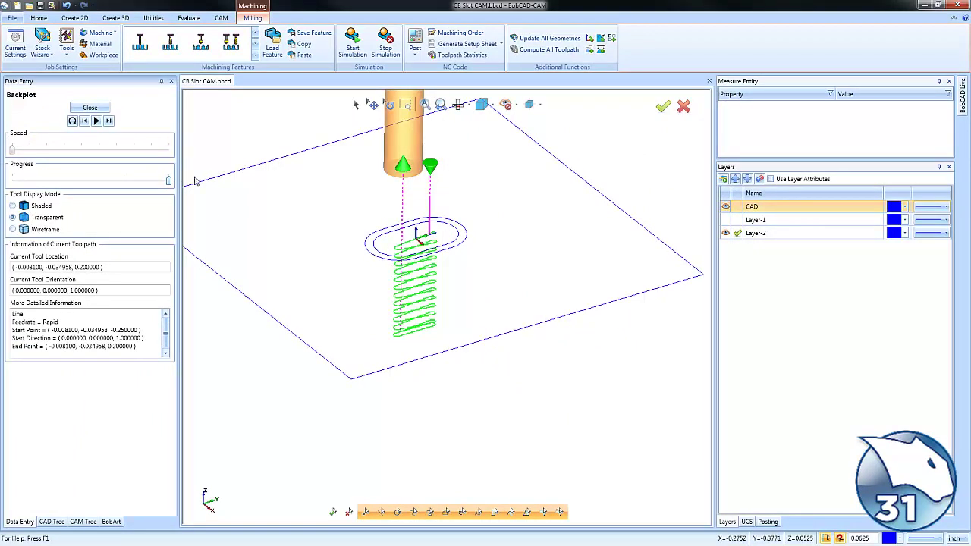
click(91, 108)
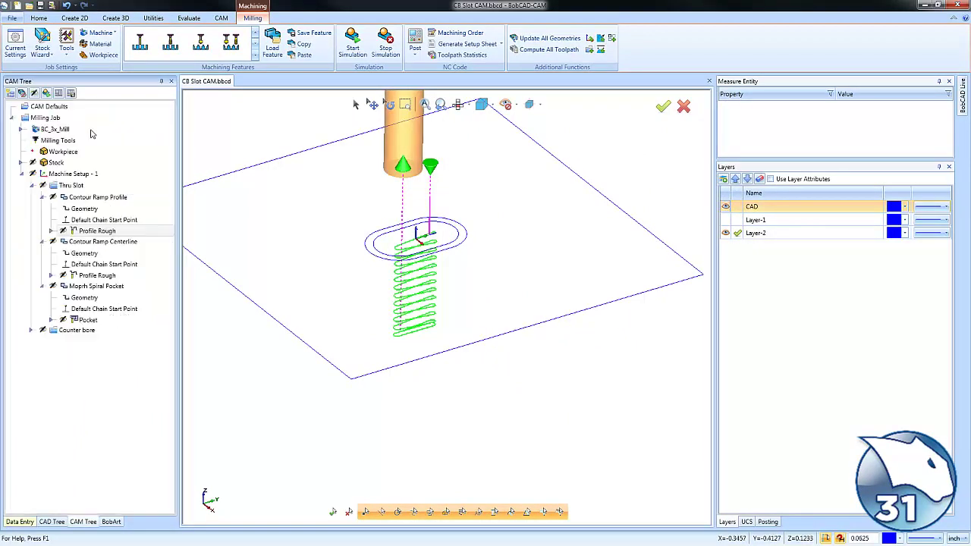
- Examine the pattern and depth parameters of the Contour Ramp Profile's rough operation
right_click(110, 231)
click(124, 238)
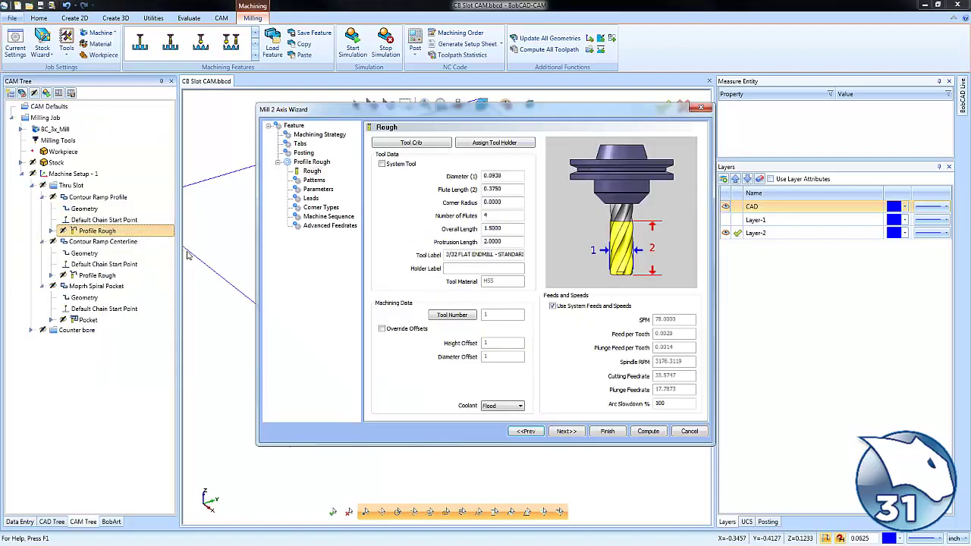
click(314, 180)
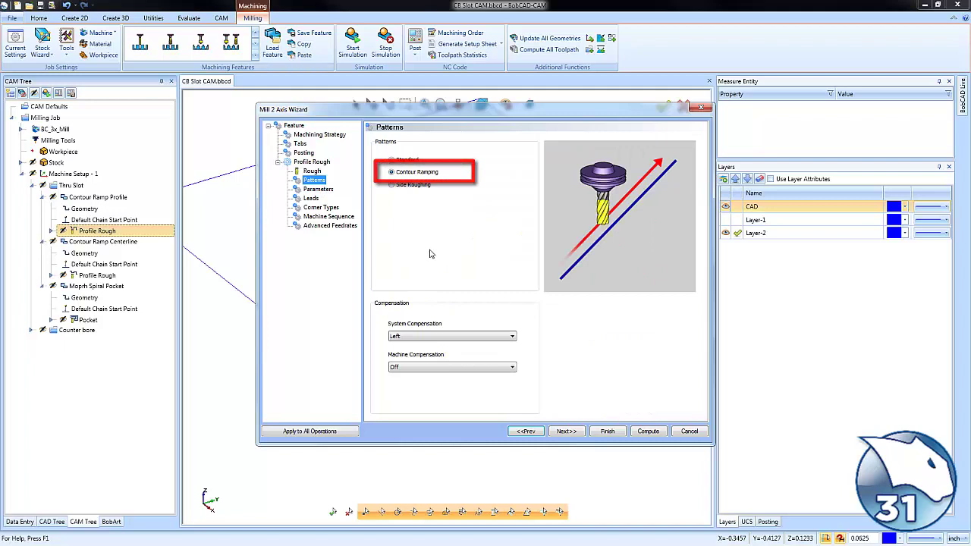
click(318, 189)
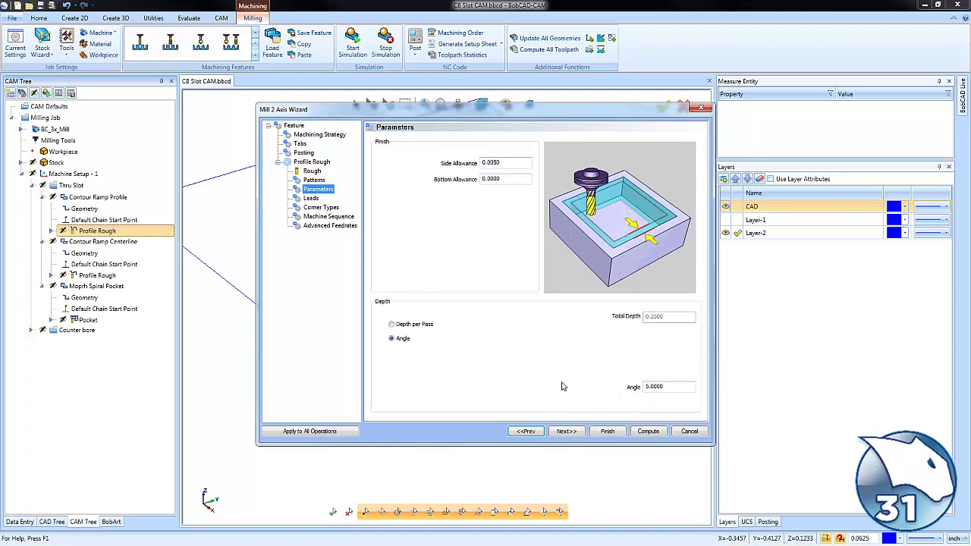
click(607, 432)
- Examine the pattern settings of the Contour Ramp Centerline's rough operation and backplot its toolpath
click(93, 276)
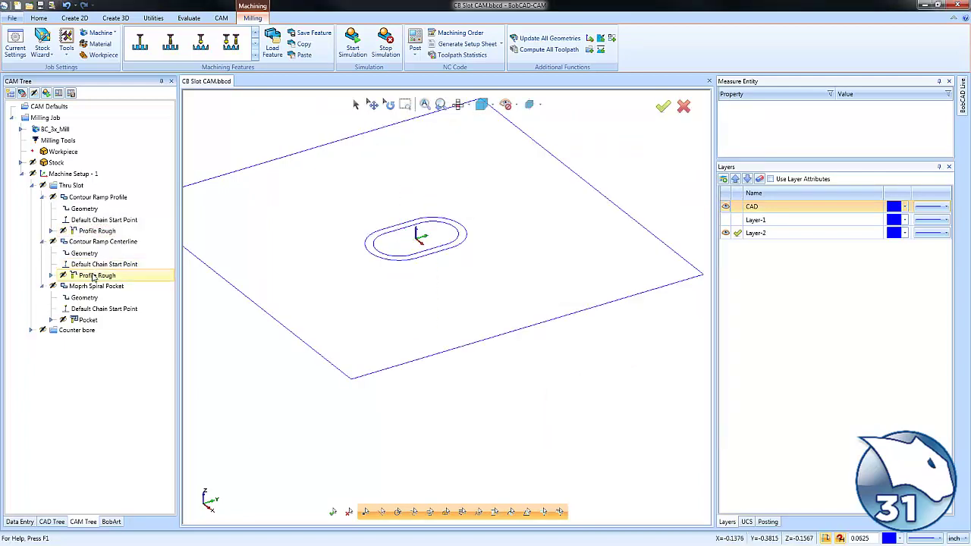
click(93, 276)
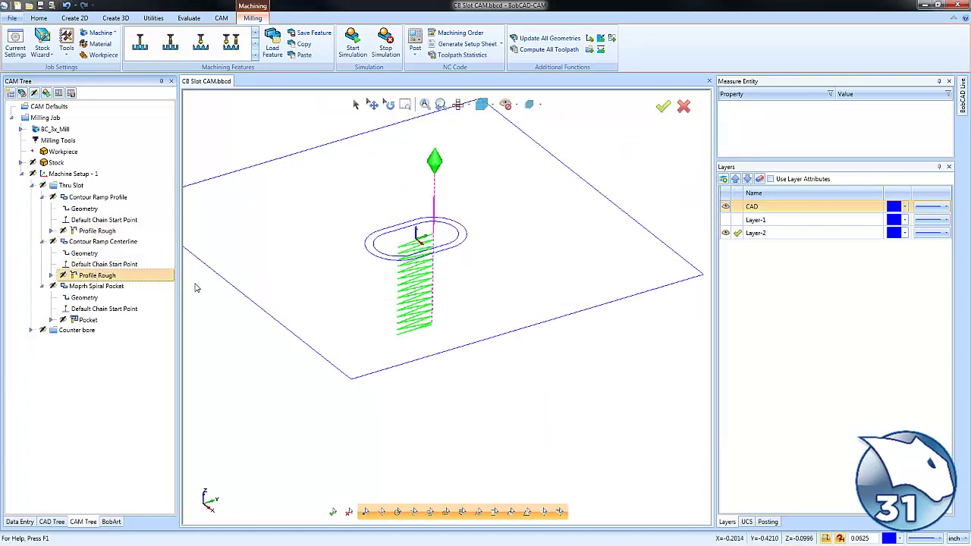
right_click(104, 279)
click(129, 286)
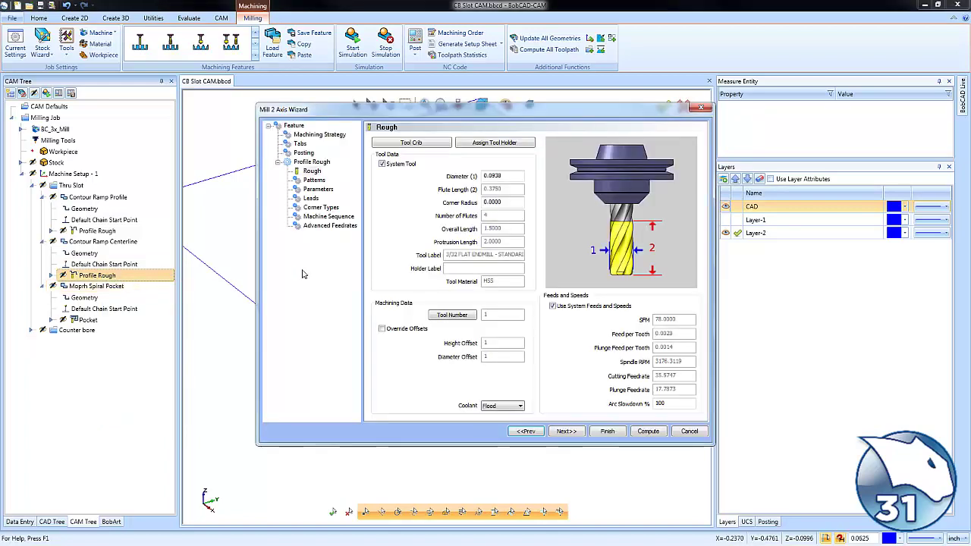
click(314, 180)
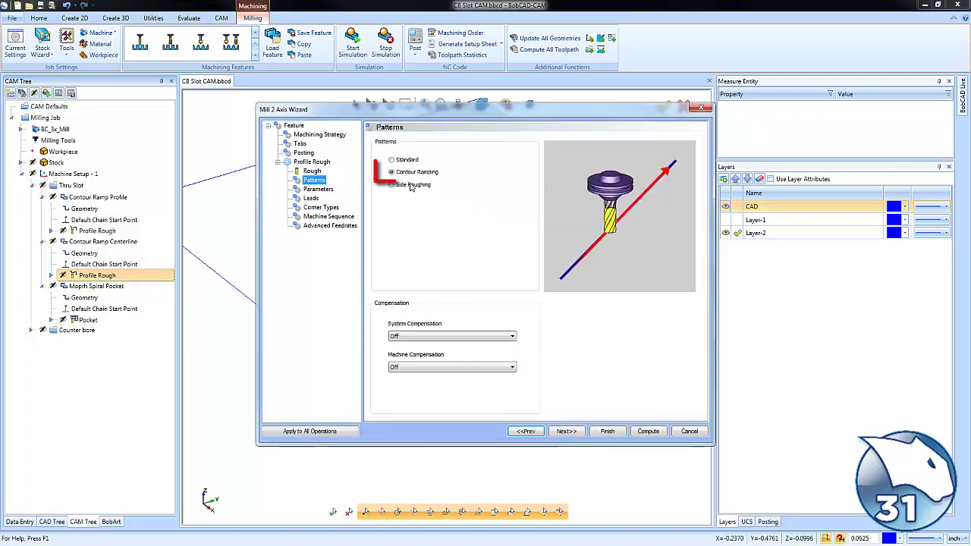
click(607, 431)
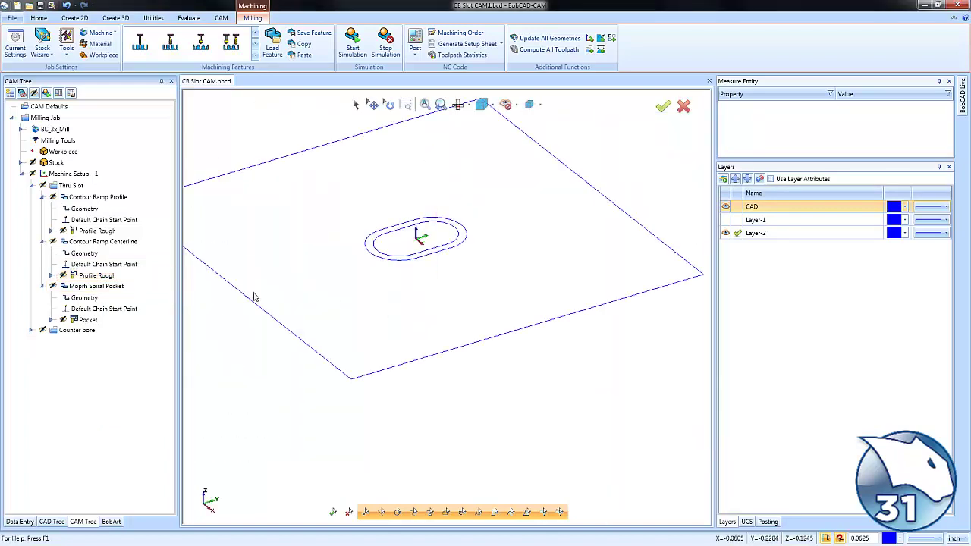
right_click(109, 280)
click(127, 308)
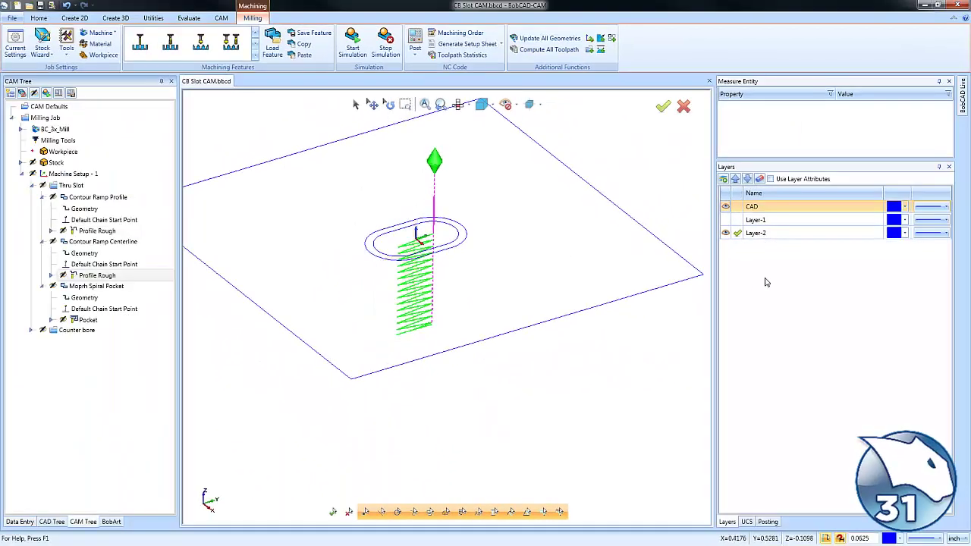
- Make Layer-1 the active, visible layer and hide Layer-2 and the CAD layer to isolate the slot's centerline
click(737, 221)
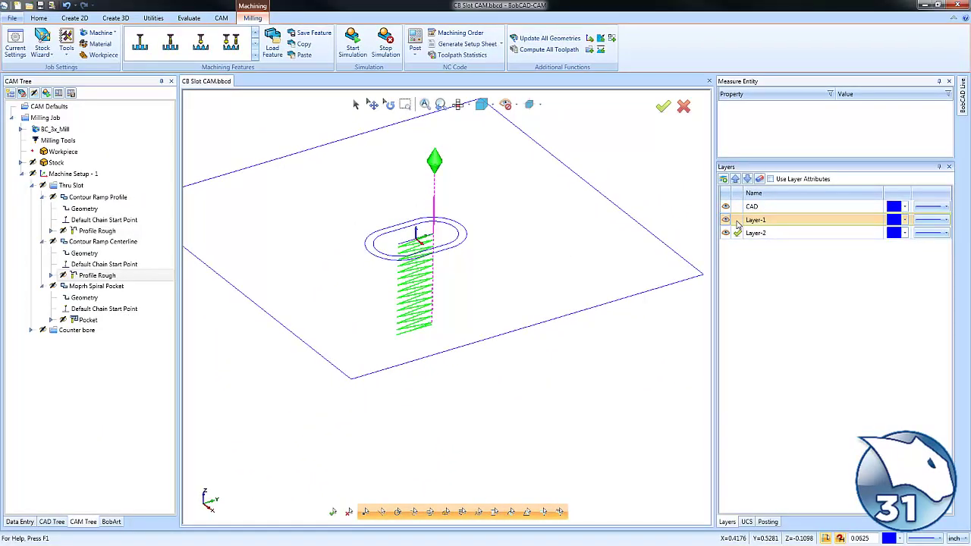
click(726, 232)
click(724, 207)
scroll(413, 235, up, 5)
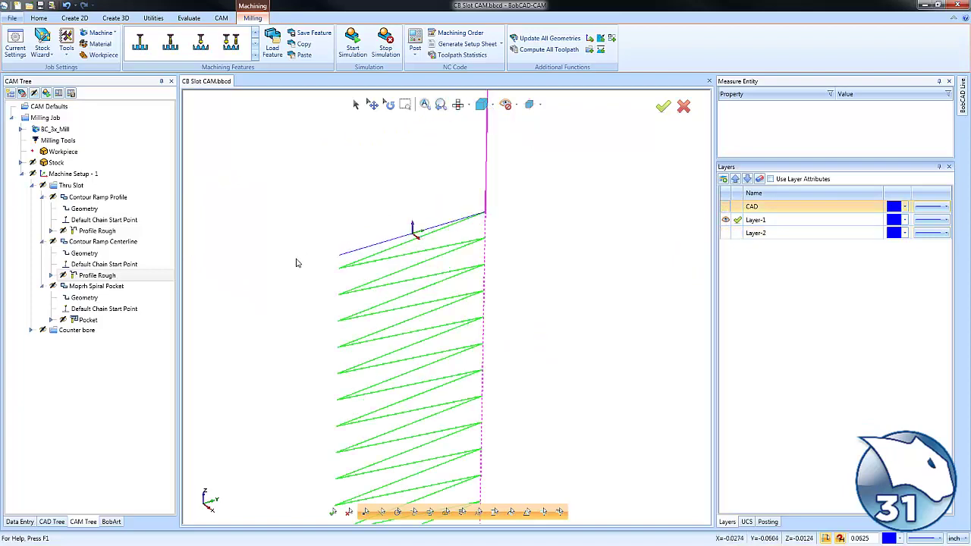
- Check the system compensation setting in the Contour Ramp Centerline's rough operation
right_click(96, 276)
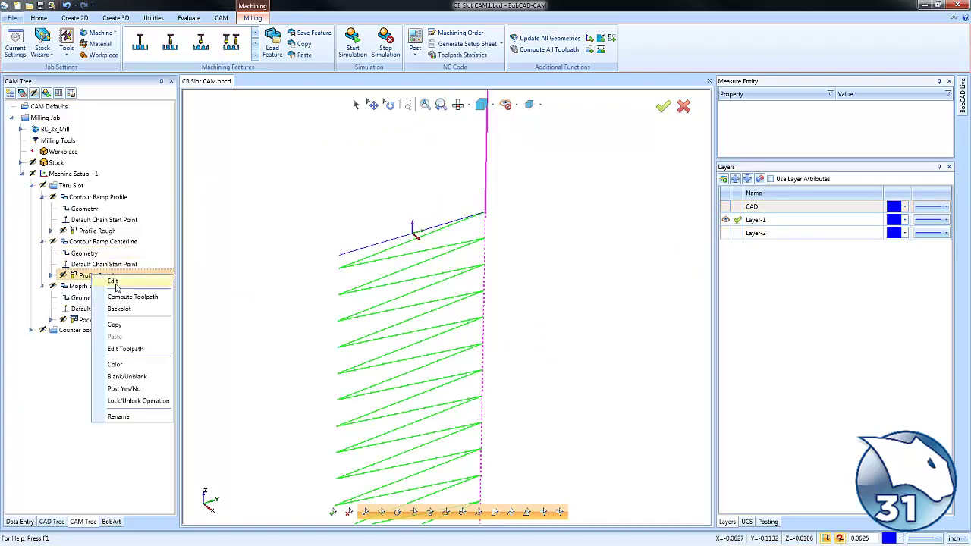
click(110, 289)
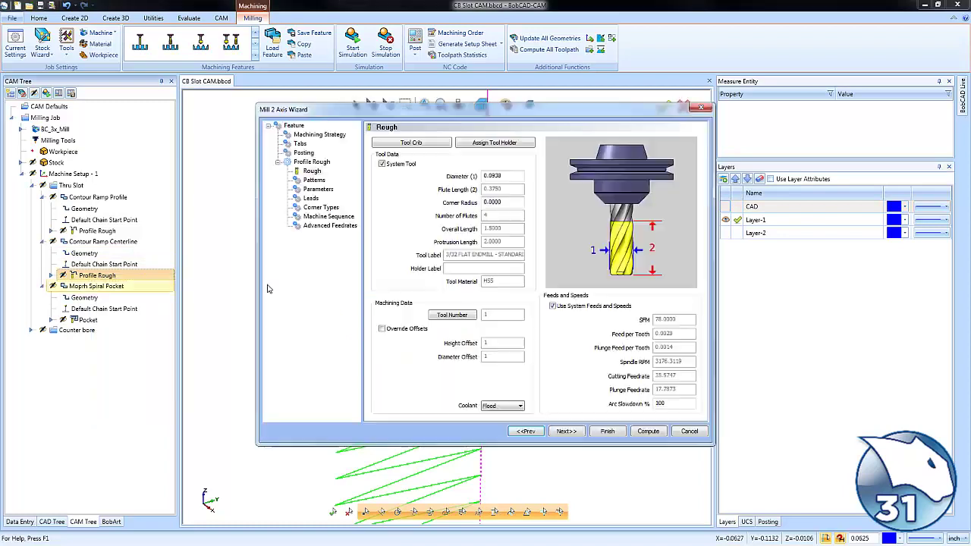
click(315, 181)
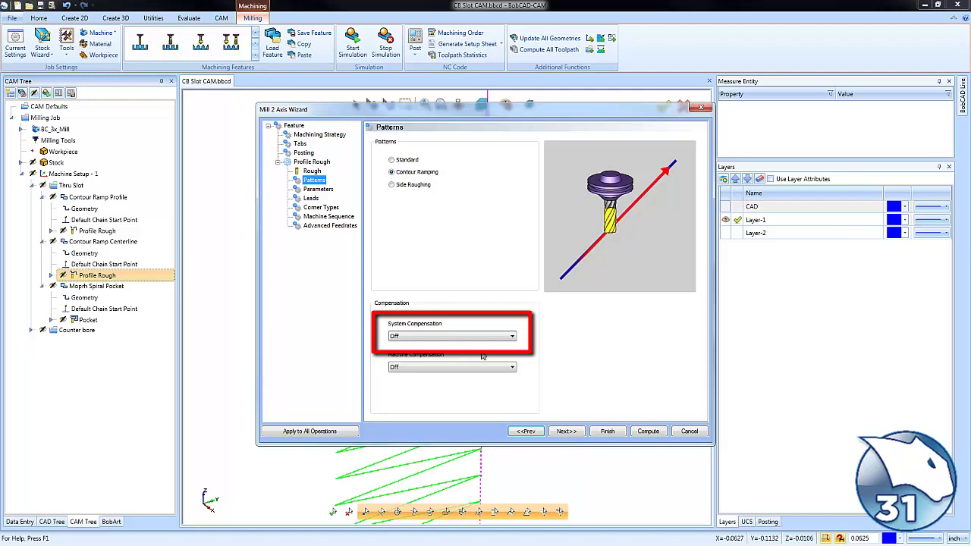
click(608, 432)
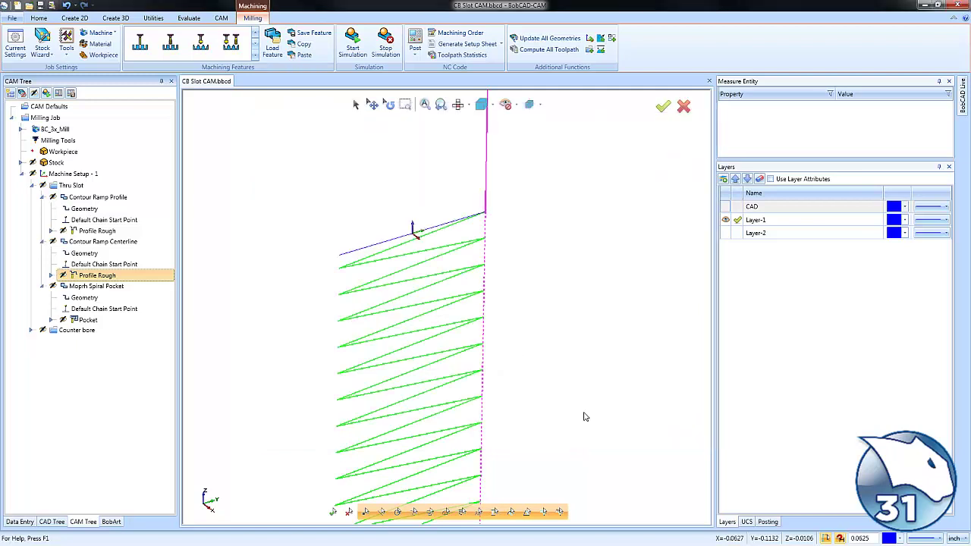
- Backplot the Contour Ramp Centerline toolpath against the isolated centerline geometry, stepping the tool forward, and close the backplot
right_click(91, 276)
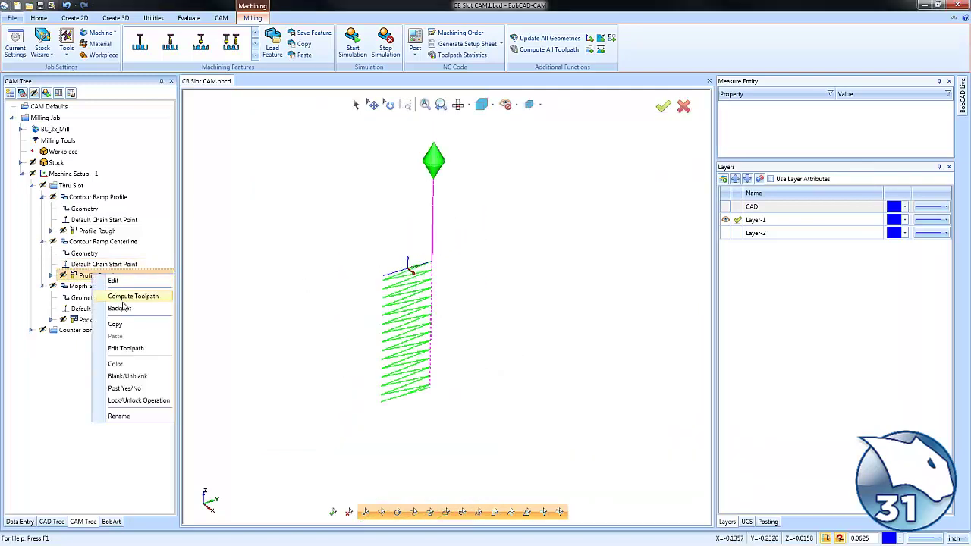
click(120, 308)
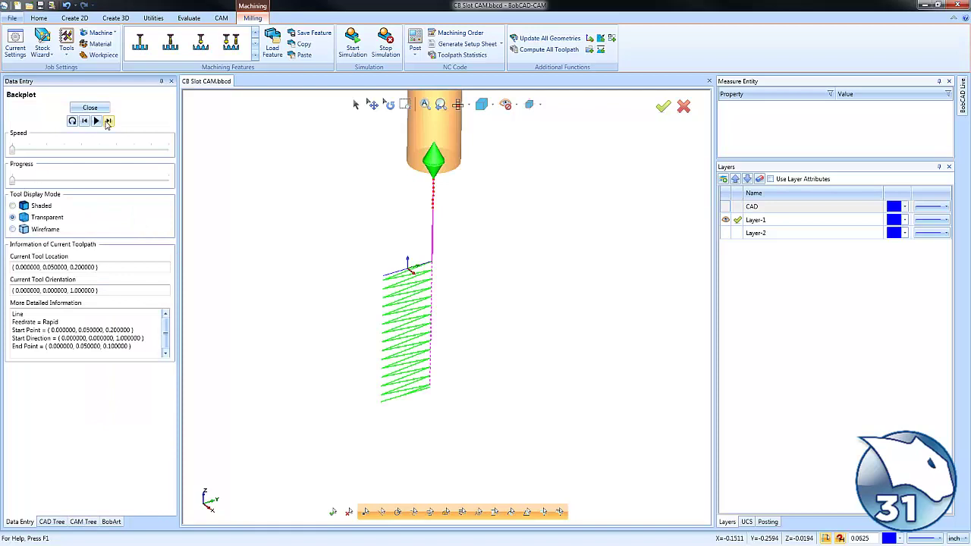
click(108, 121)
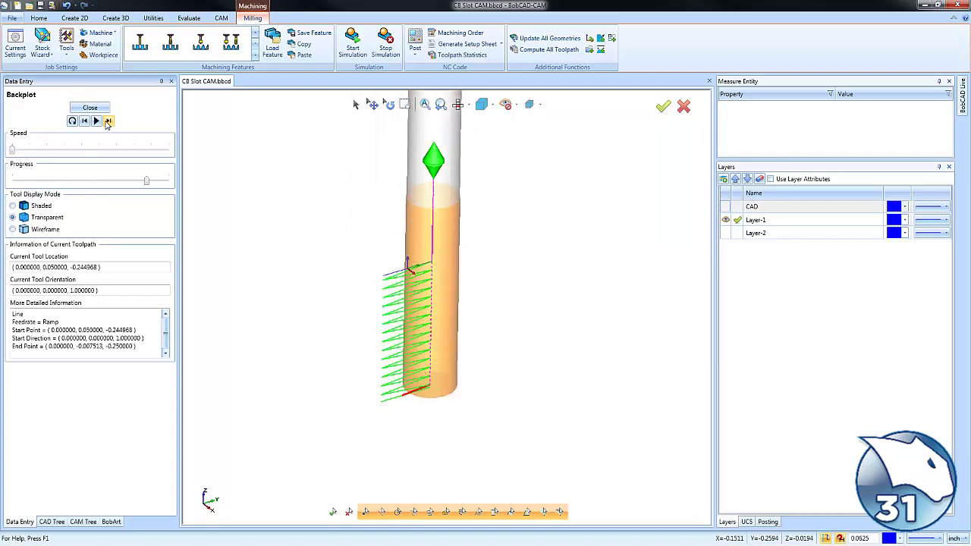
click(89, 107)
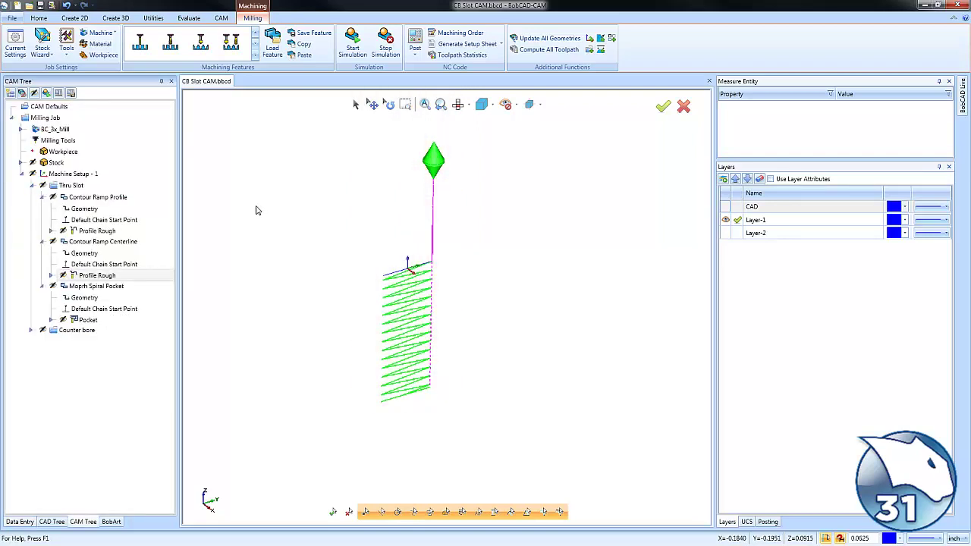
- Display the Thru Slot's morph spiral pocket toolpath and examine the pocket operation's pattern settings
click(93, 321)
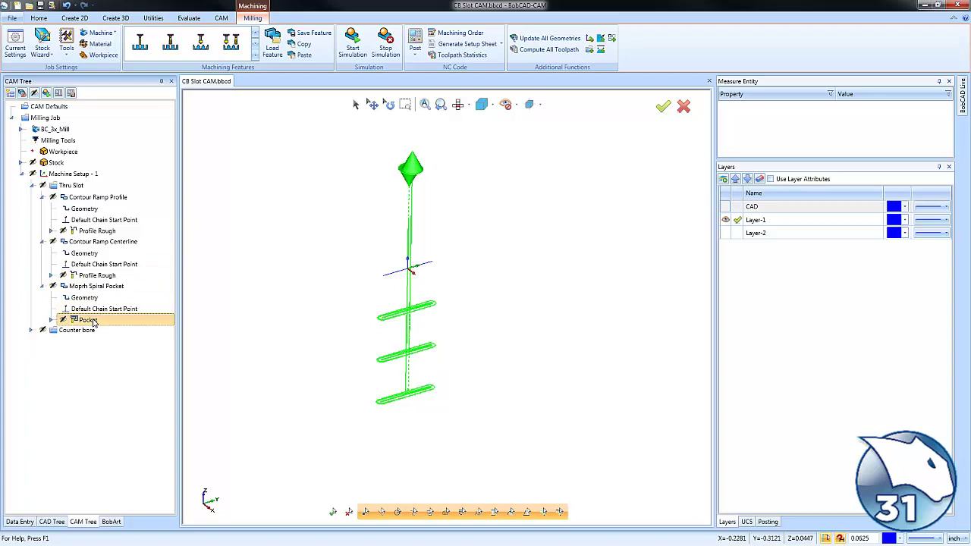
right_click(94, 322)
click(115, 326)
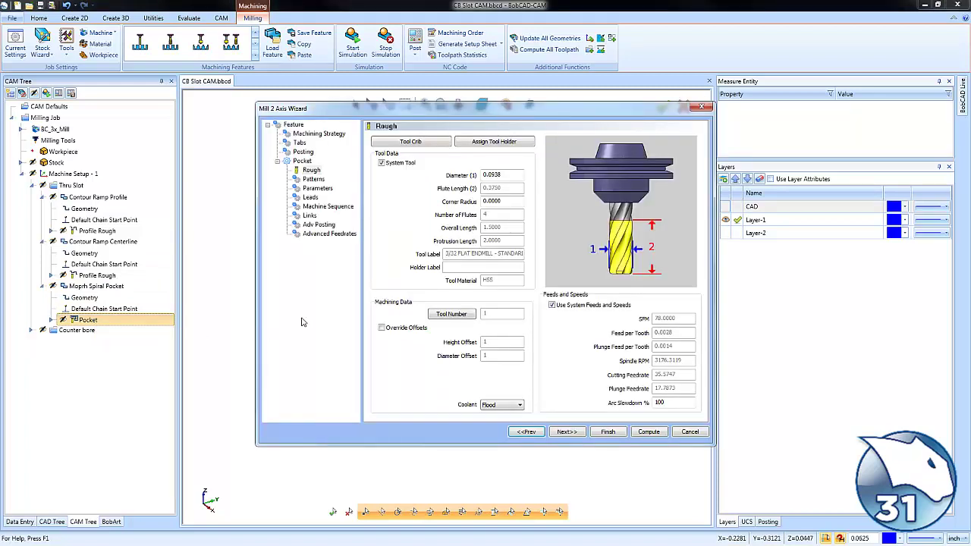
click(313, 179)
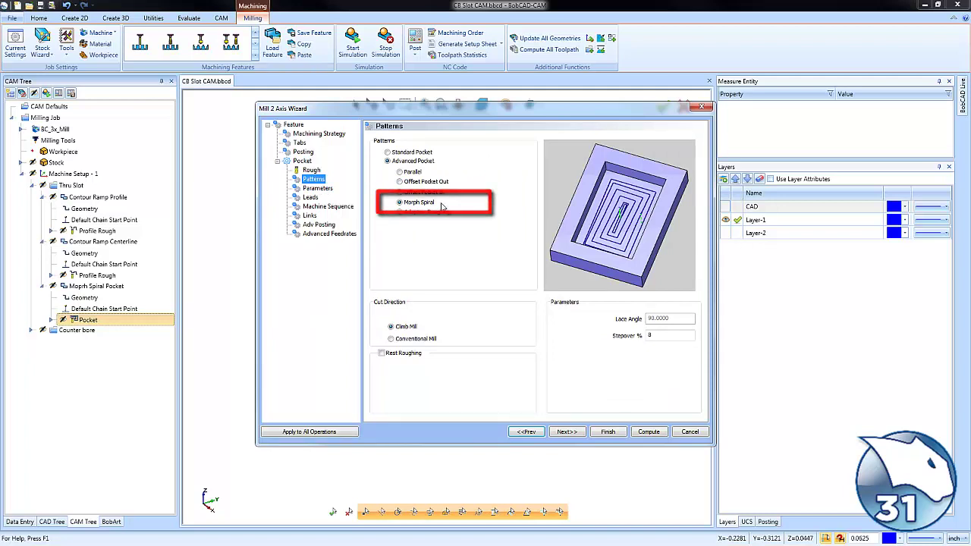
click(608, 433)
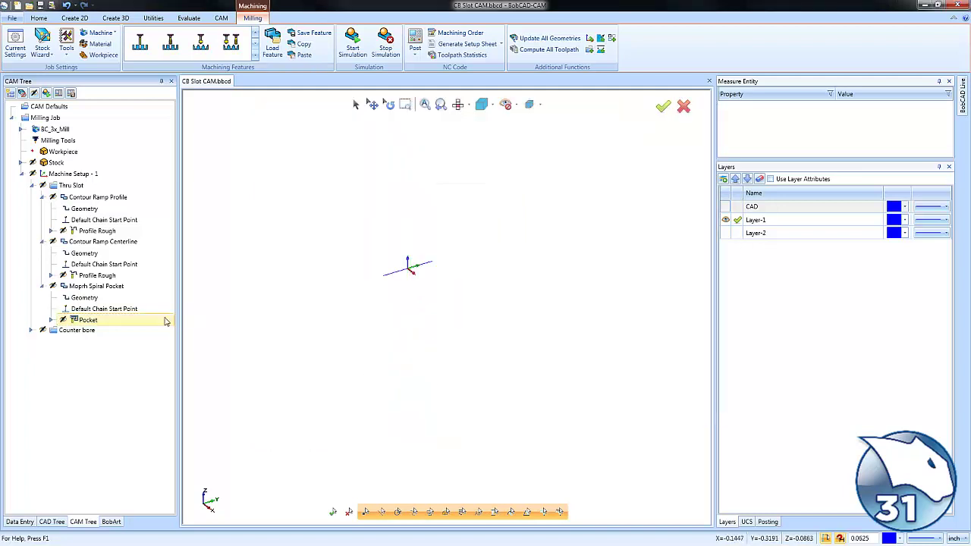
- Backplot the Thru Slot's morph spiral pocket toolpath through to its end and close the backplot
right_click(88, 321)
click(128, 353)
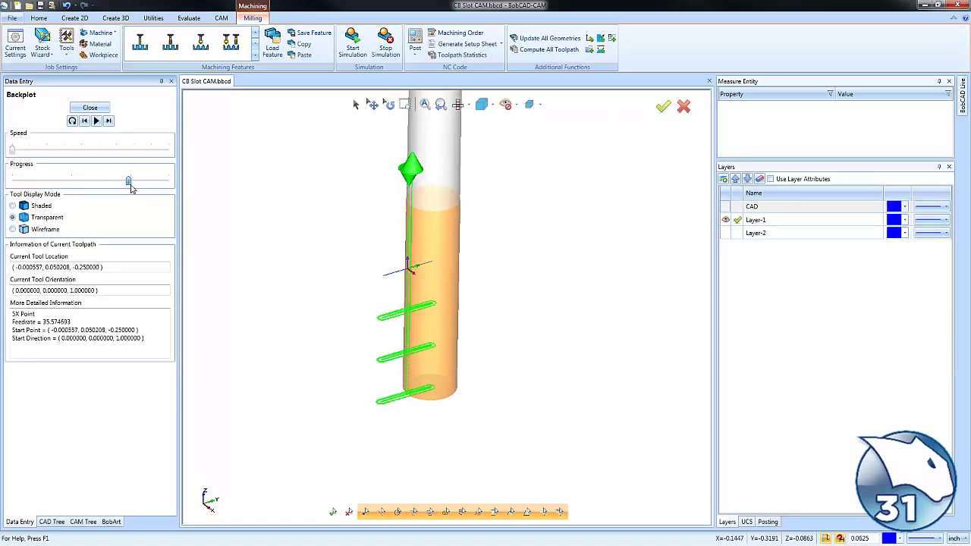
drag(130, 187, 178, 187)
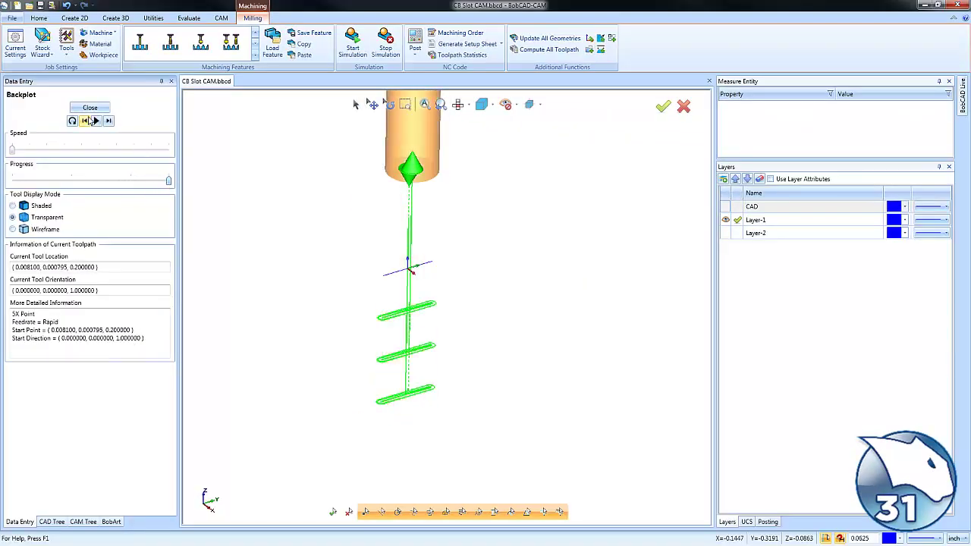
click(89, 108)
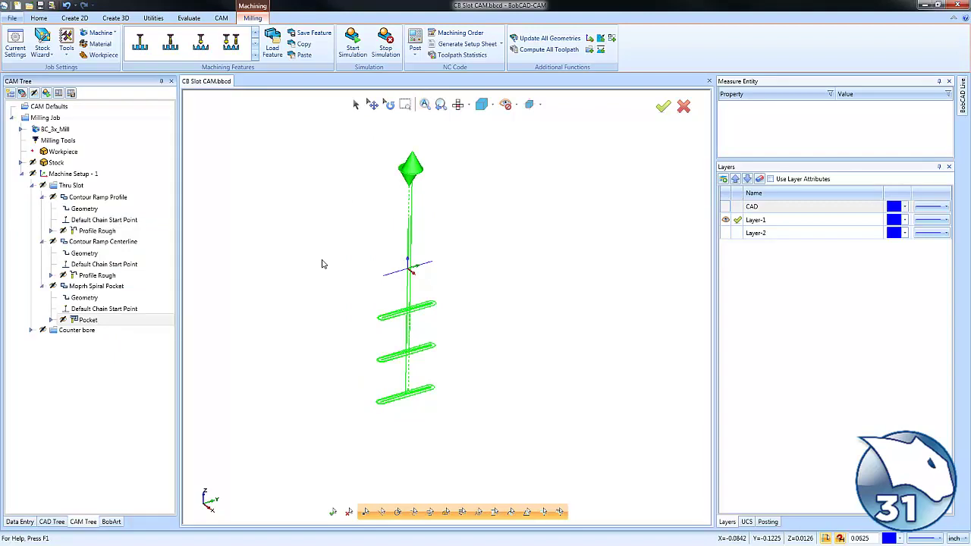
- Collapse the Thru Slot group, expand the Counter bore group, and show Layer-2 and the CAD layer again
click(32, 186)
click(31, 198)
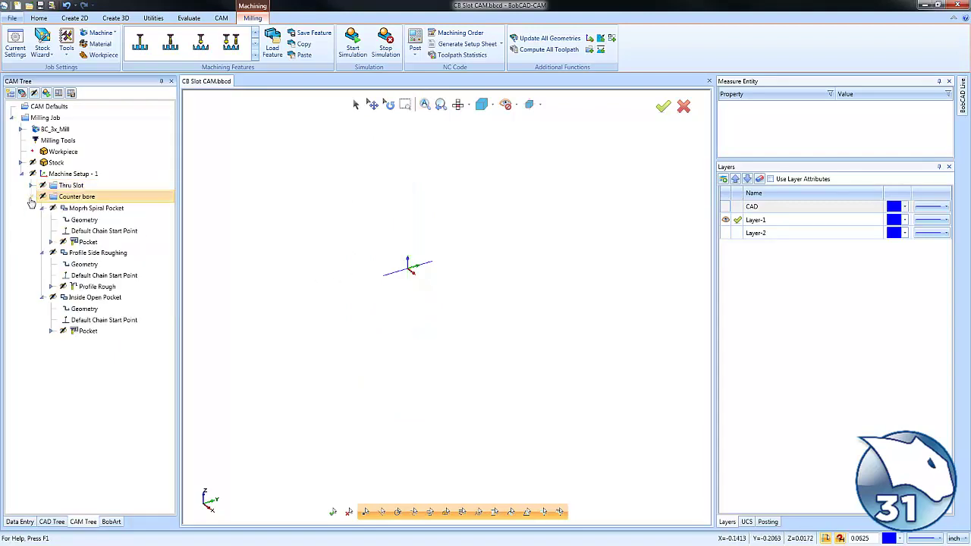
click(726, 233)
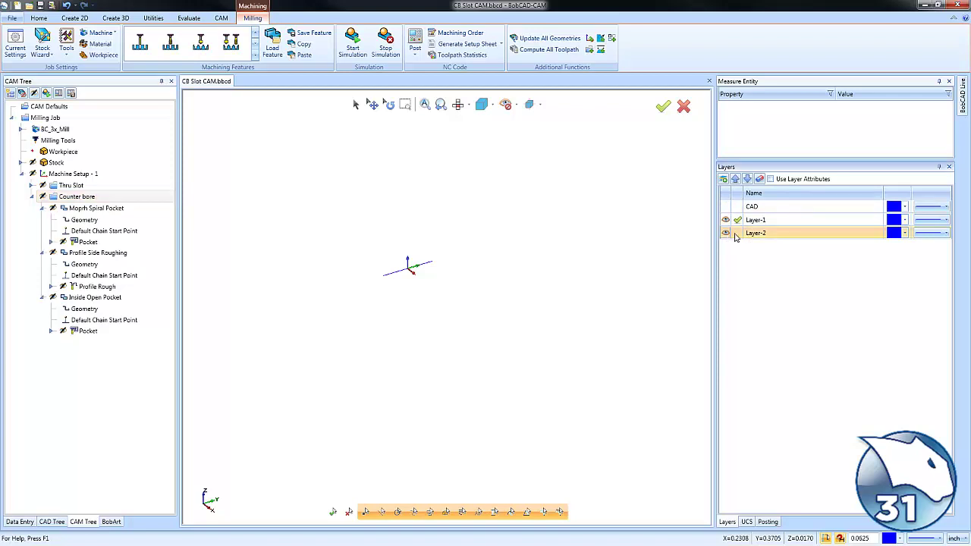
click(725, 208)
scroll(455, 287, down, 2)
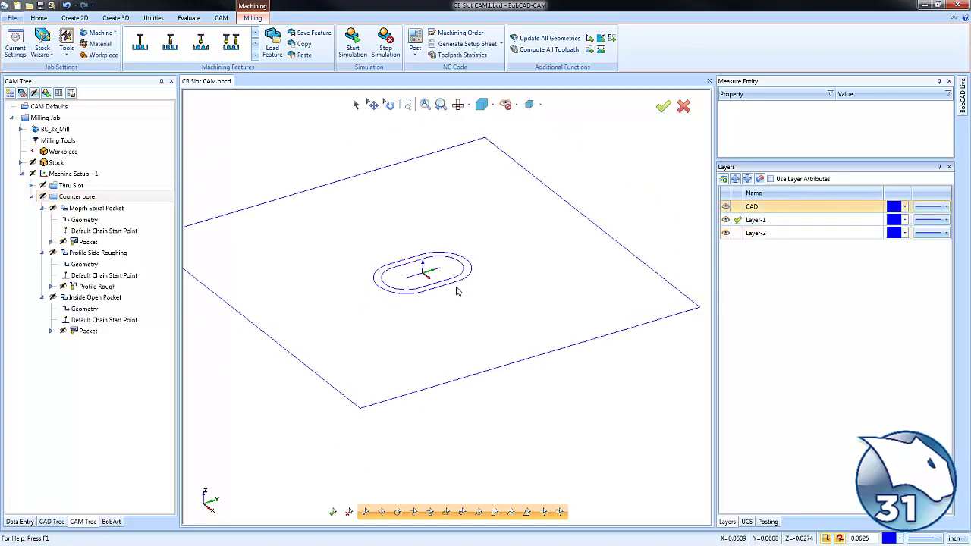
- Display the Counter bore's morph spiral pocket toolpath and examine the operation's pattern and feature depth settings
click(88, 243)
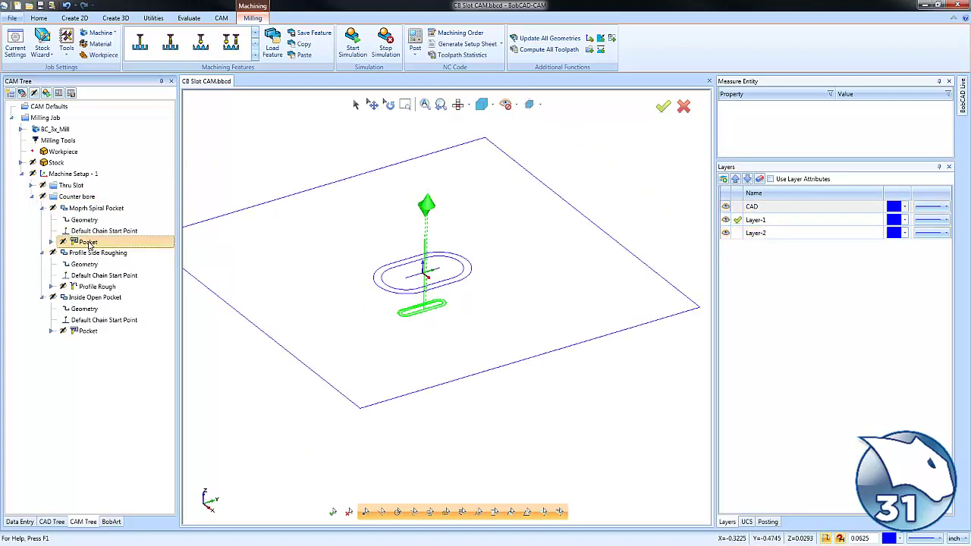
right_click(89, 244)
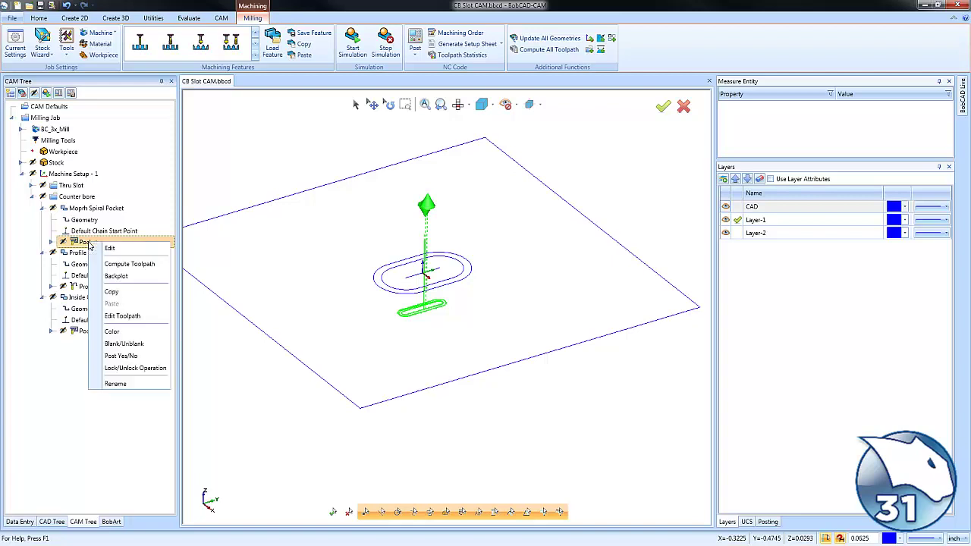
click(103, 249)
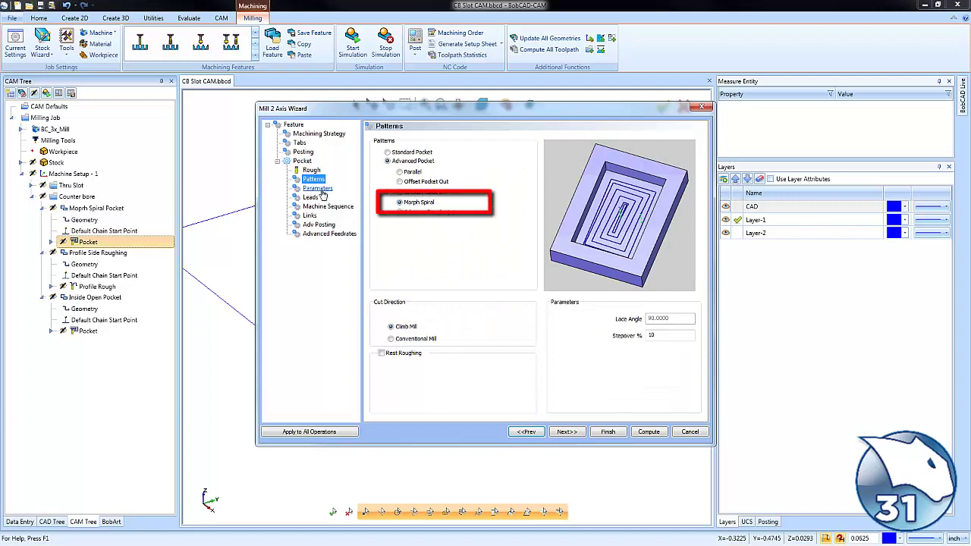
key(Home)
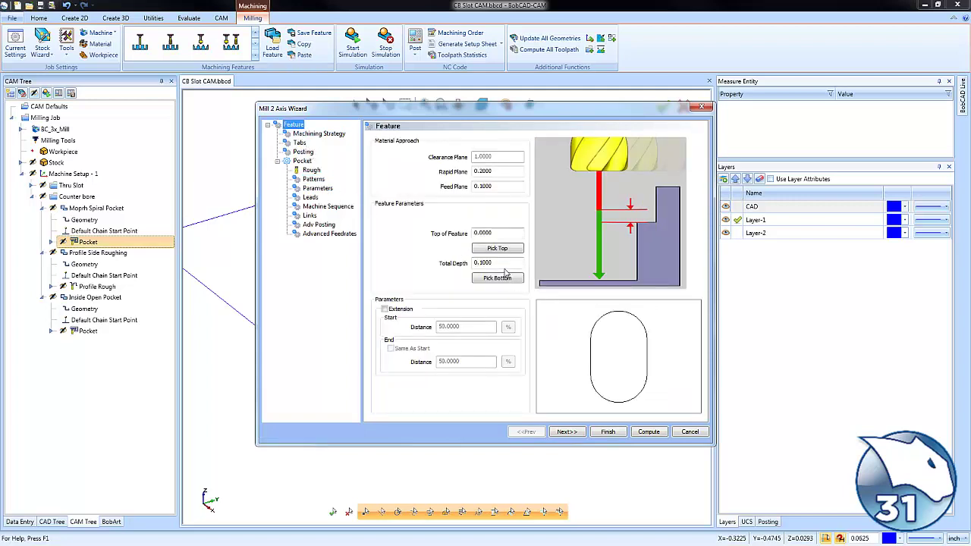
click(607, 431)
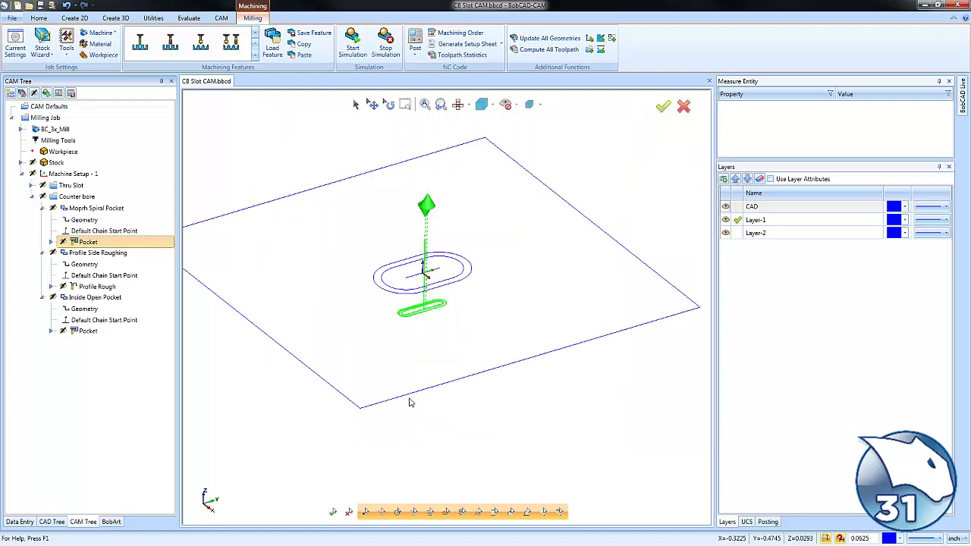
- Backplot the Counter bore's morph spiral pocket toolpath, stepping the tool through to the end, and close the backplot
right_click(86, 243)
click(113, 276)
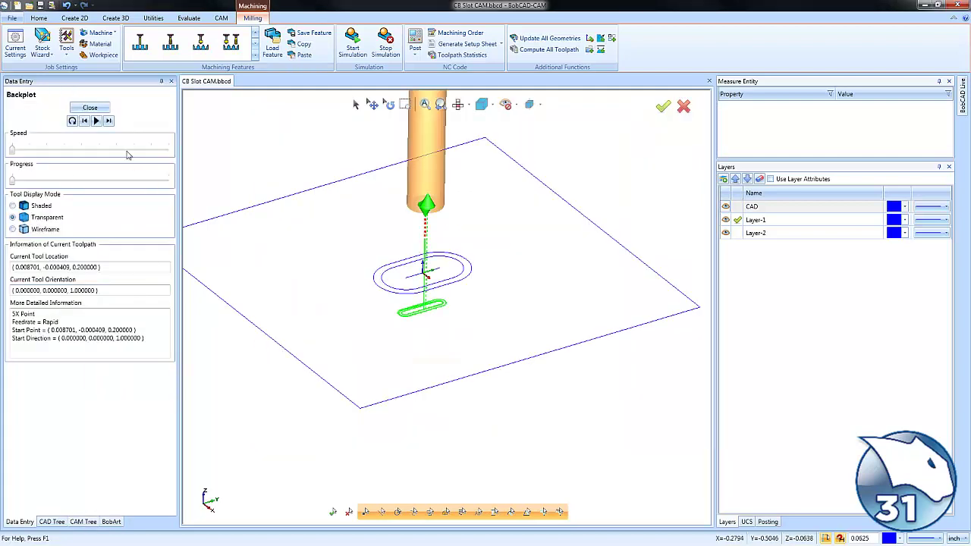
click(108, 121)
click(109, 121)
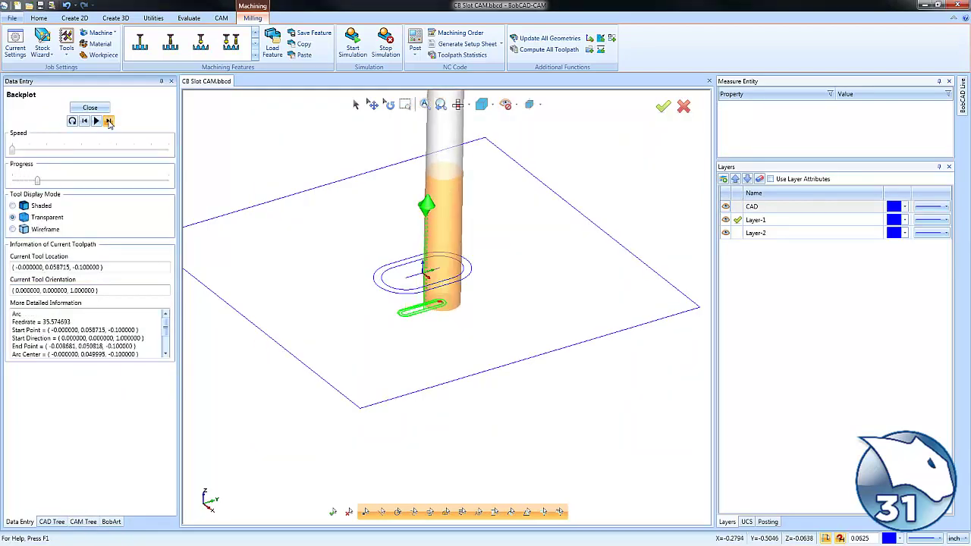
click(108, 121)
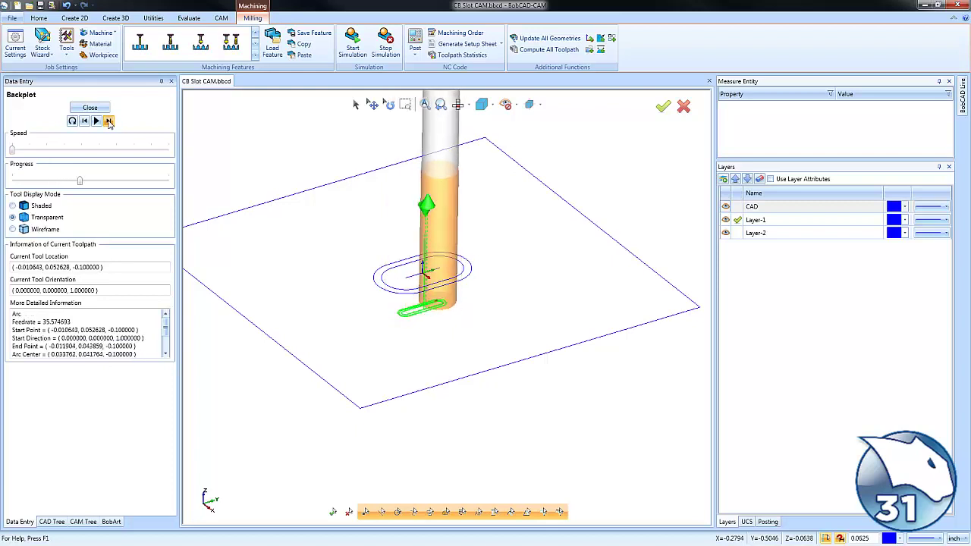
click(108, 122)
click(108, 121)
click(109, 121)
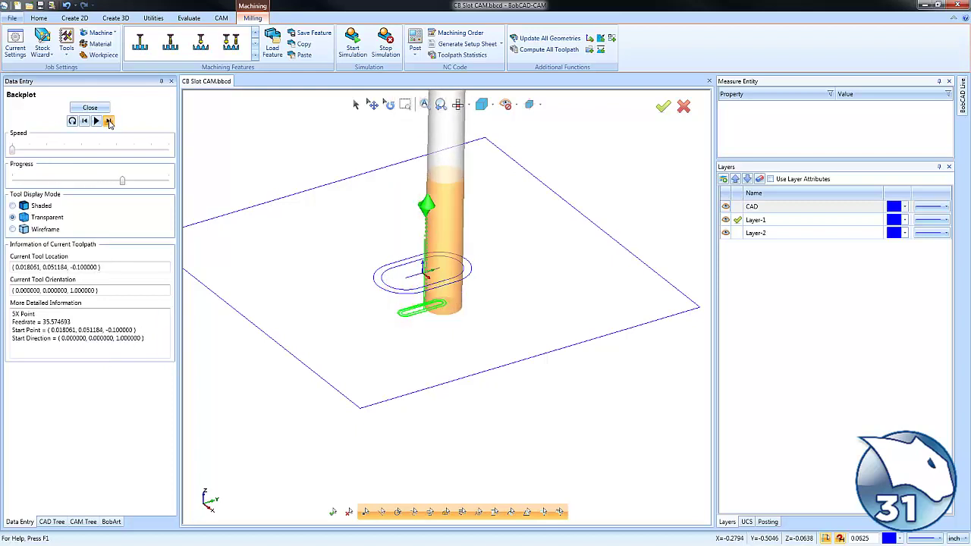
click(108, 121)
click(109, 121)
click(108, 121)
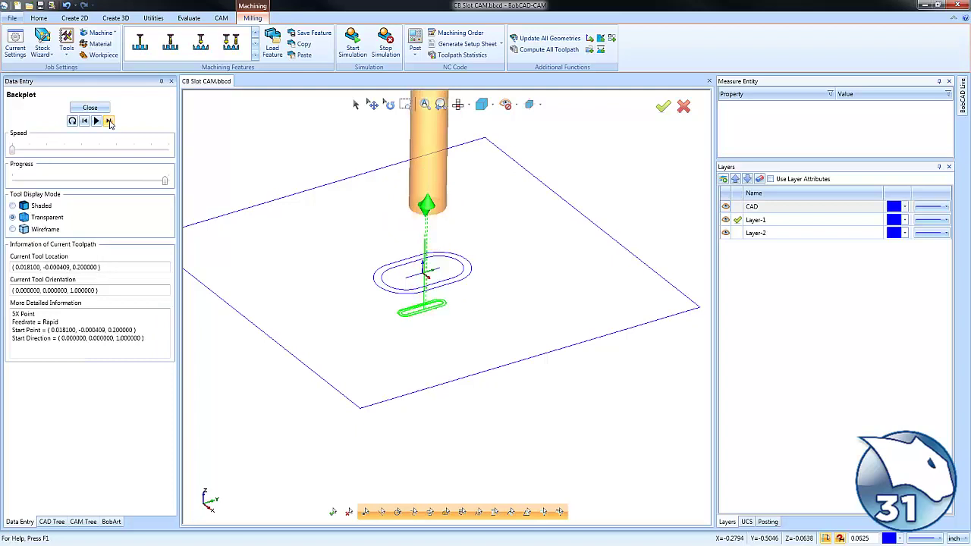
click(89, 108)
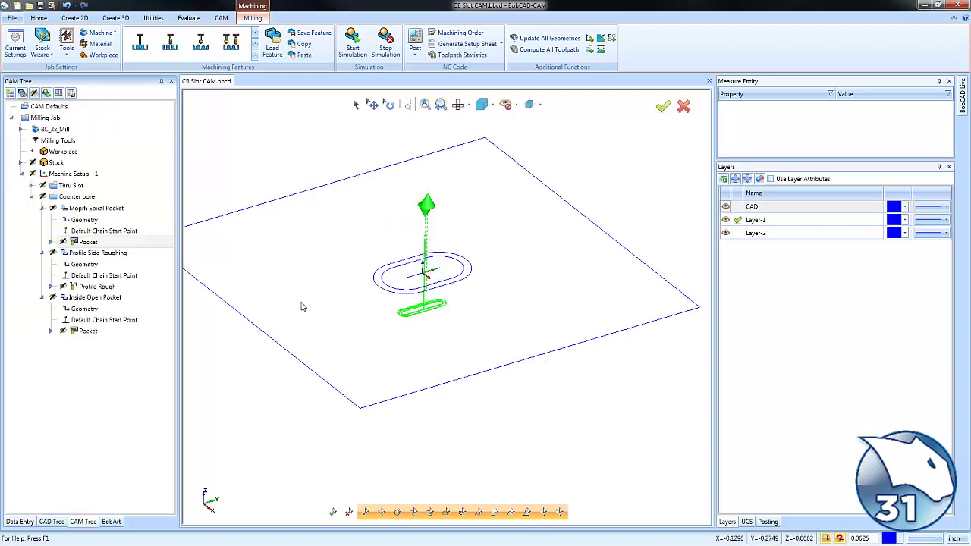
- Examine the Profile Side Roughing operation's pattern settings and backplot its toolpath to the end
click(101, 289)
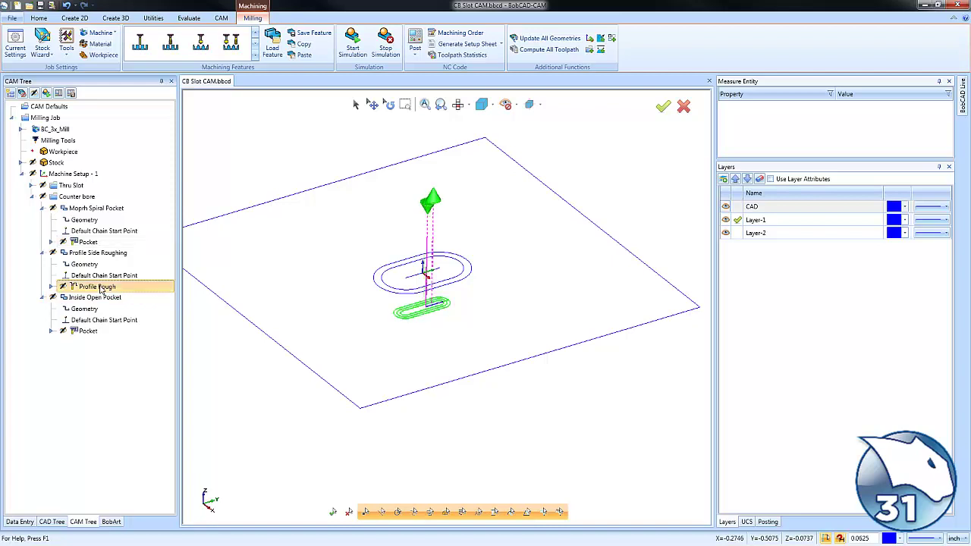
right_click(101, 290)
click(116, 295)
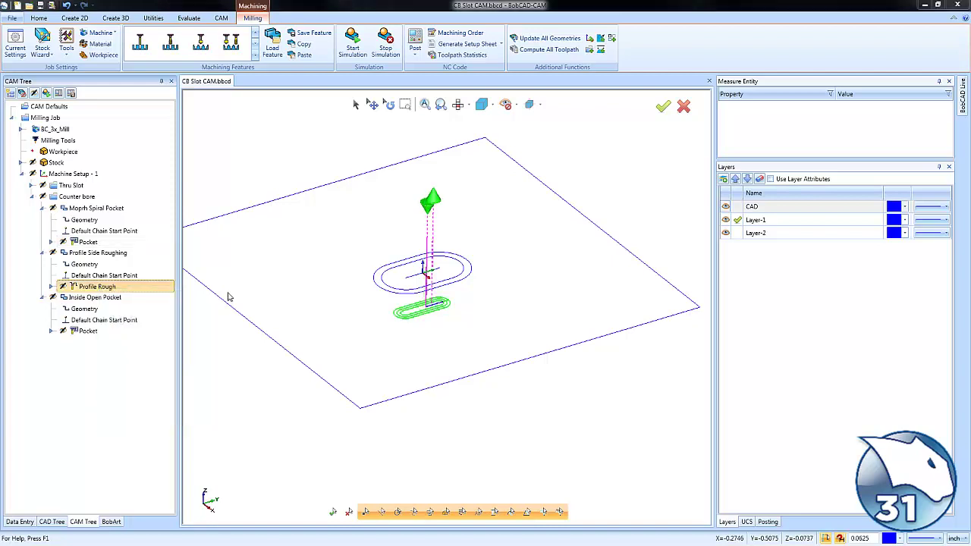
click(314, 180)
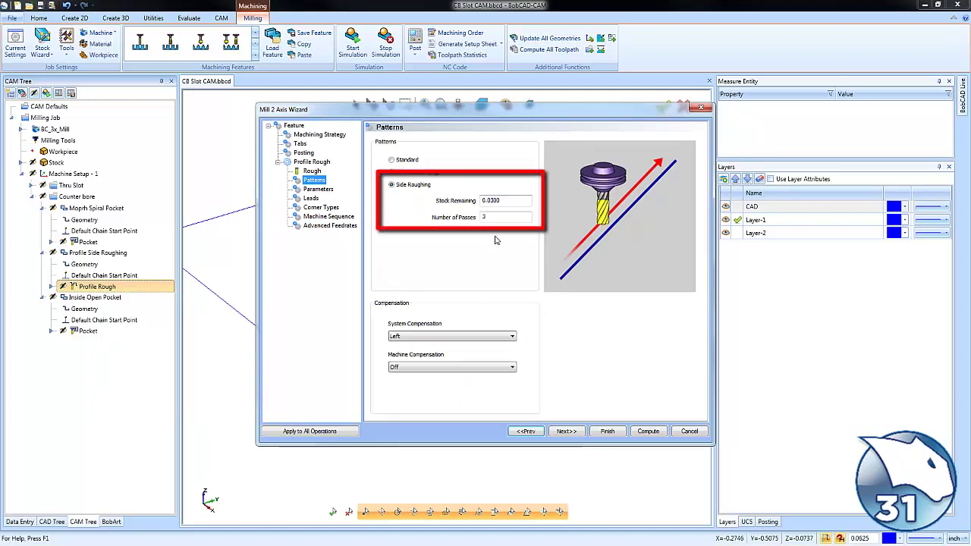
click(607, 431)
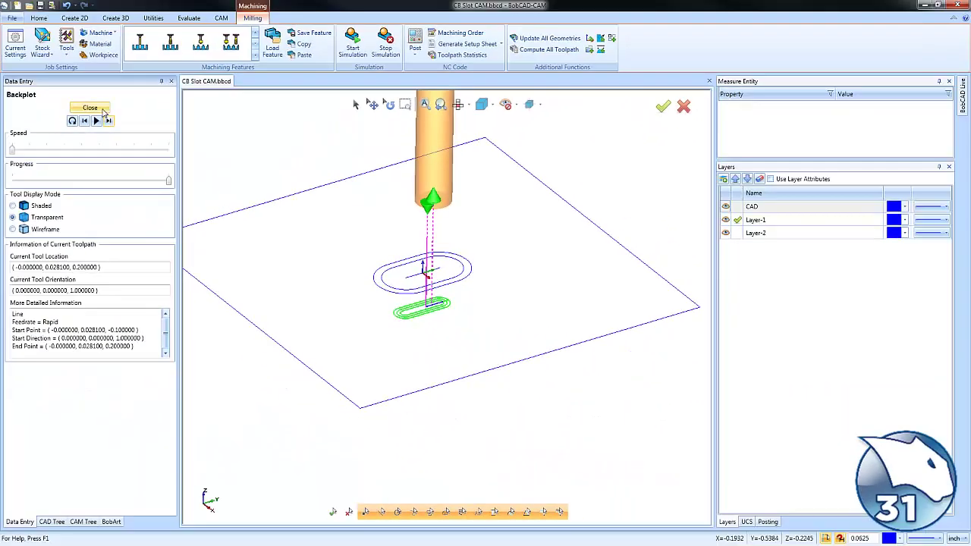
click(90, 110)
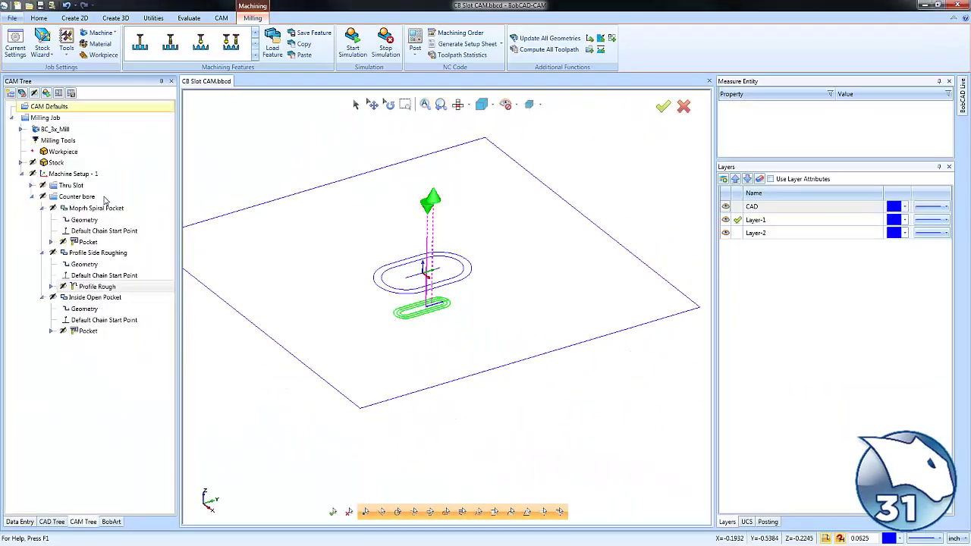
- Display the Inside Open Pocket toolpath and examine the pocket operation's parameters and pattern settings
click(88, 331)
click(88, 331)
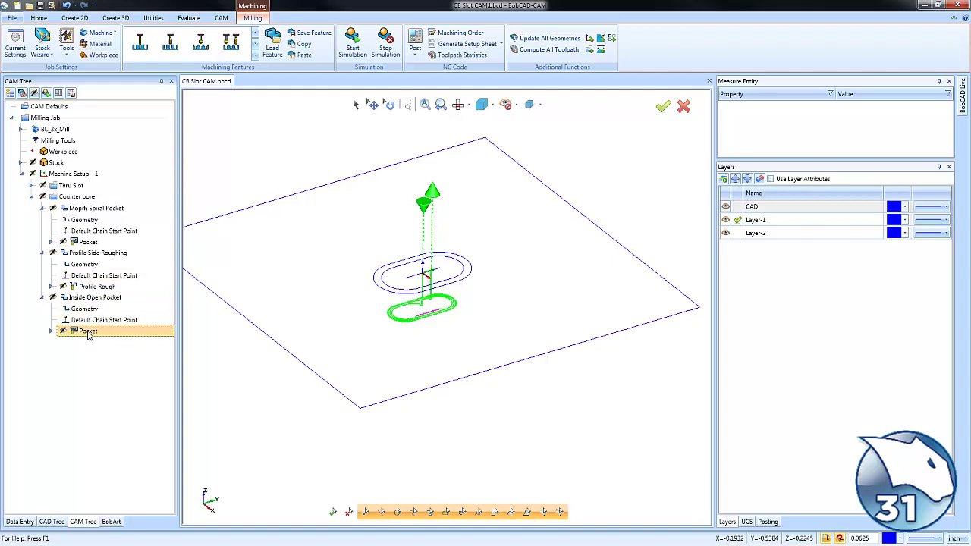
right_click(88, 333)
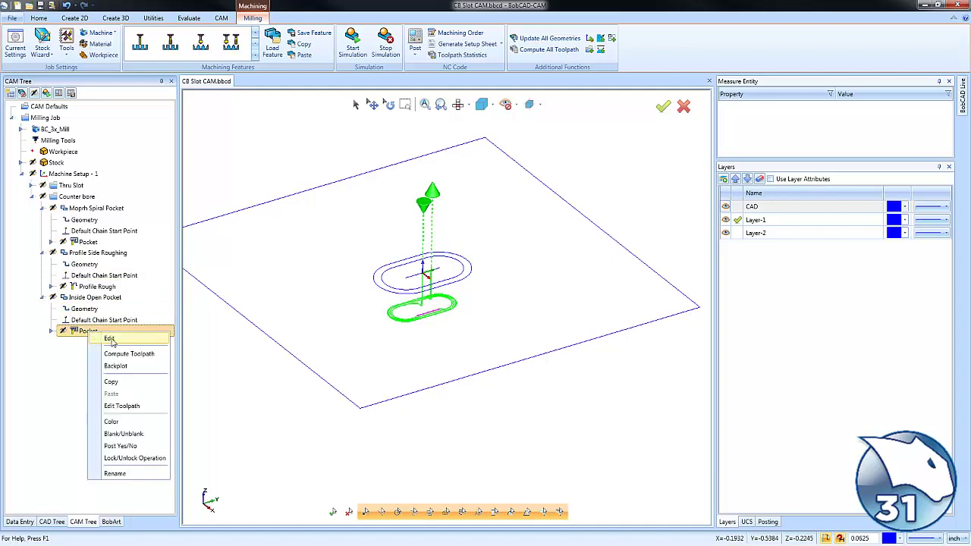
click(112, 340)
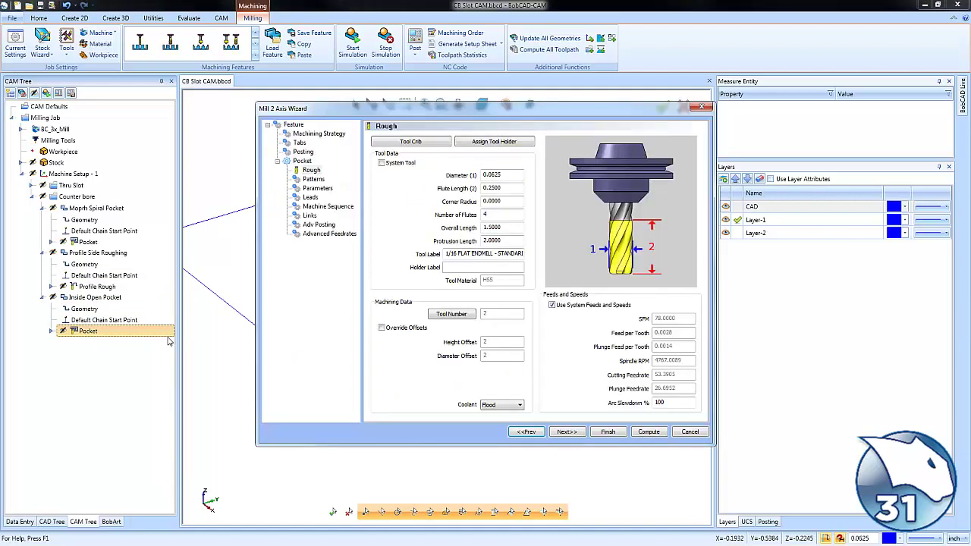
click(320, 189)
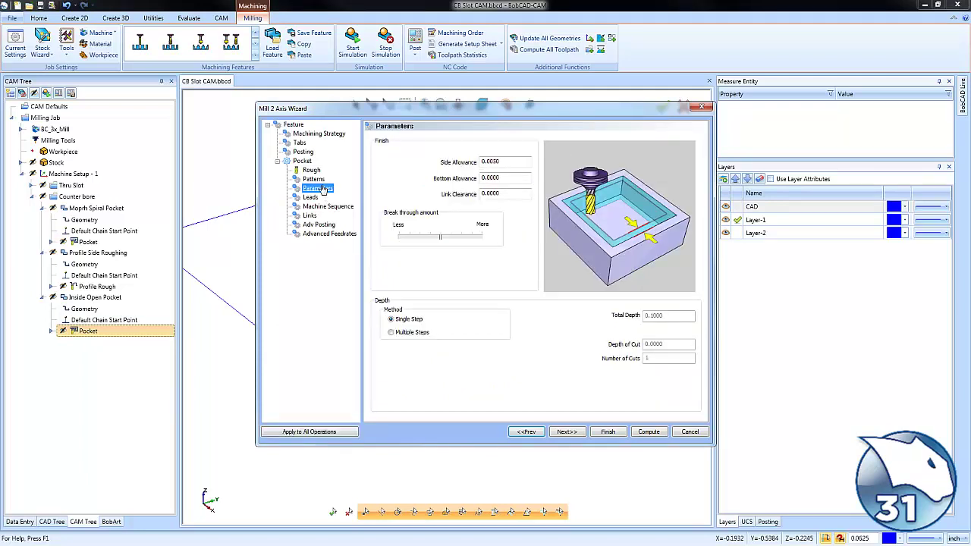
click(315, 180)
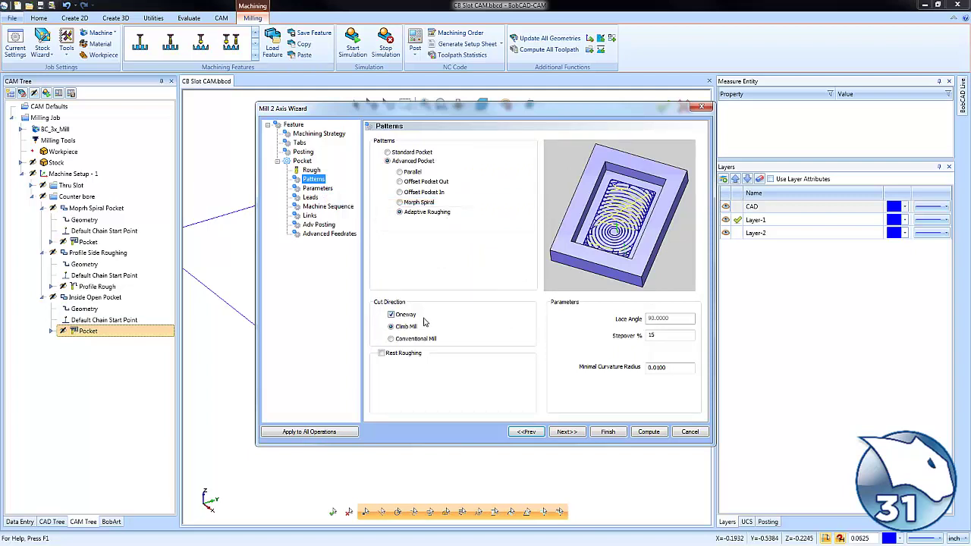
click(608, 432)
- Highlight the geometry assigned to the Inside Open Pocket feature and display its pocket toolpath again
scroll(416, 288, up, 4)
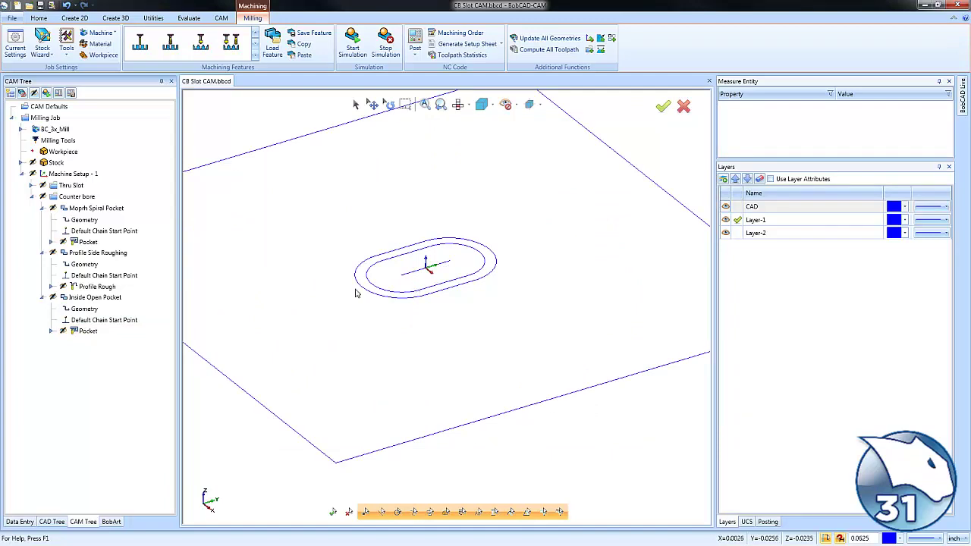
click(85, 334)
click(85, 309)
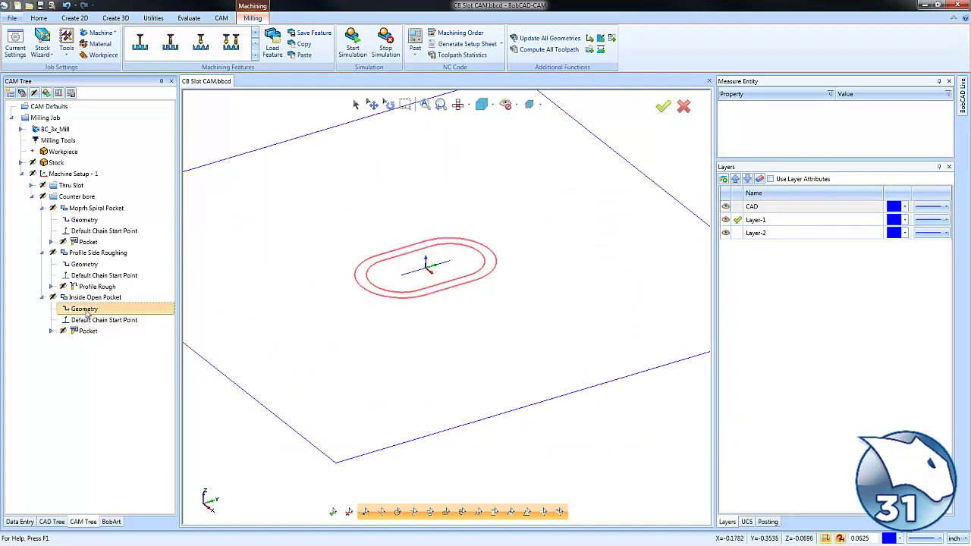
click(85, 330)
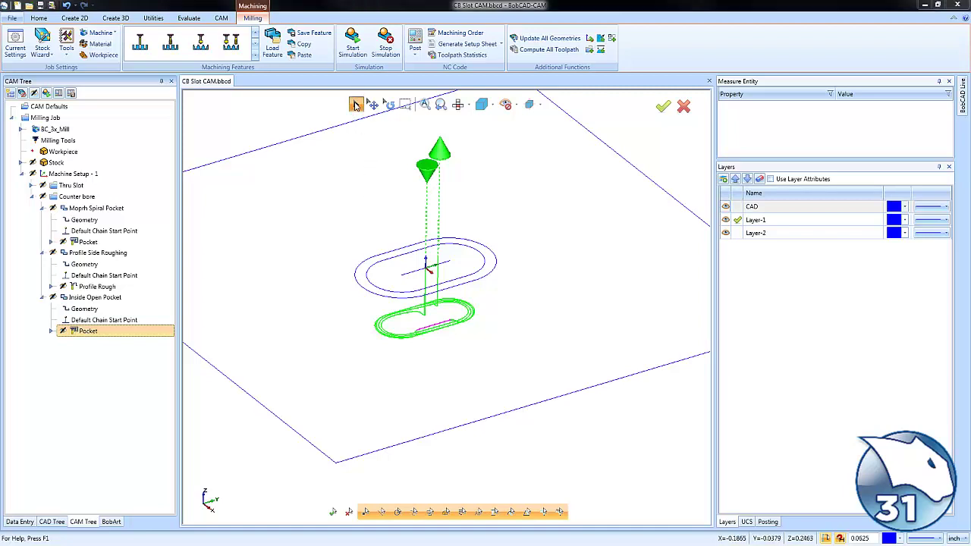
- Change the line style of the inner slot outline to dashed
click(401, 259)
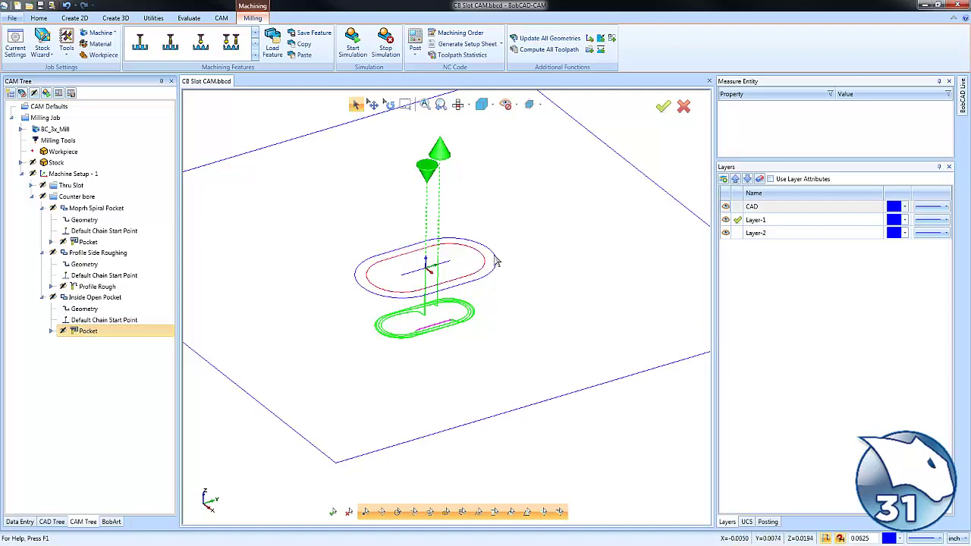
right_click(514, 198)
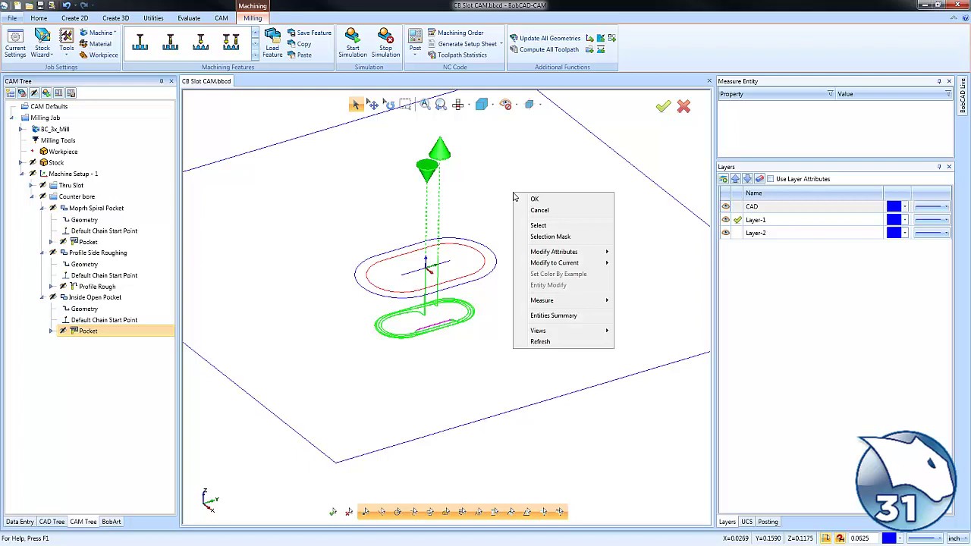
mouse_move(580, 252)
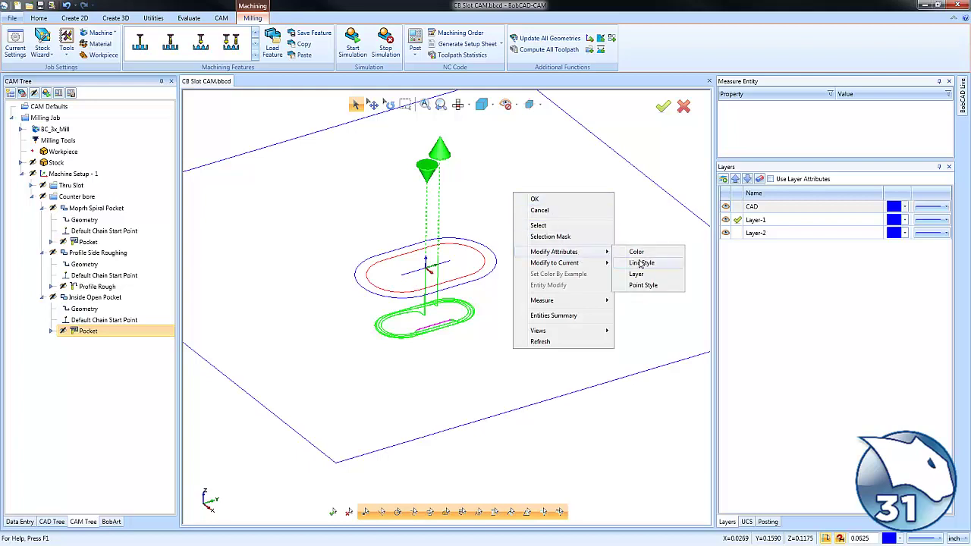
click(642, 264)
click(497, 254)
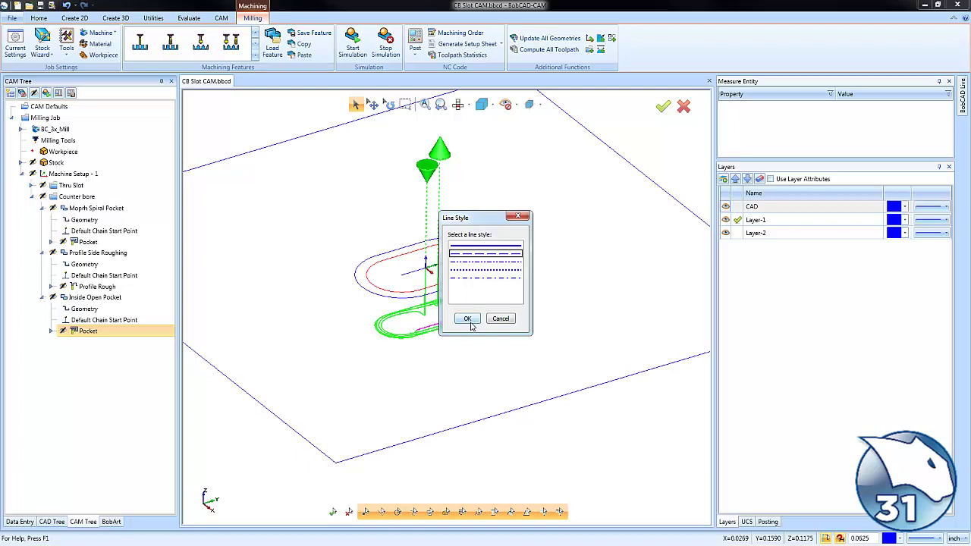
click(467, 318)
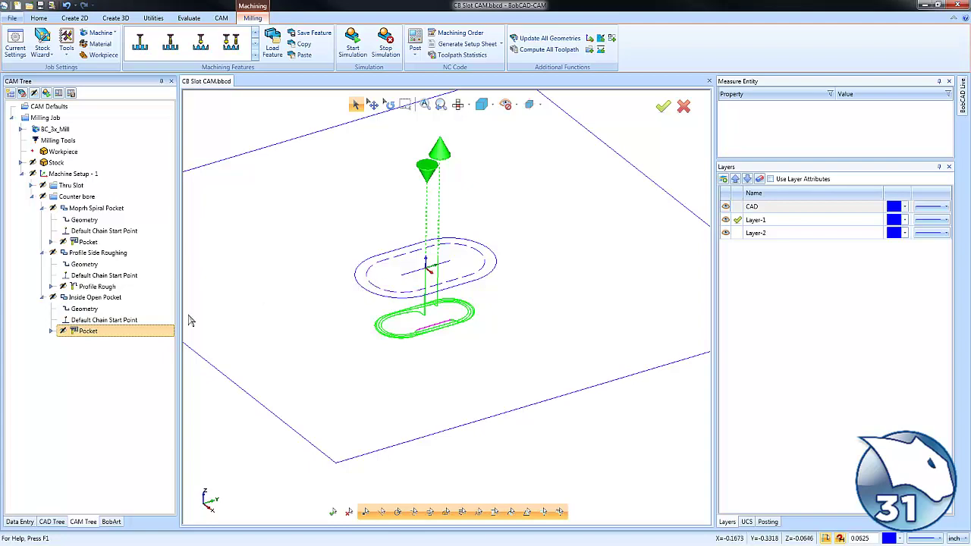
- Backplot the Inside Open Pocket toolpath to its end against the slot outlines and close the backplot
right_click(88, 332)
click(115, 366)
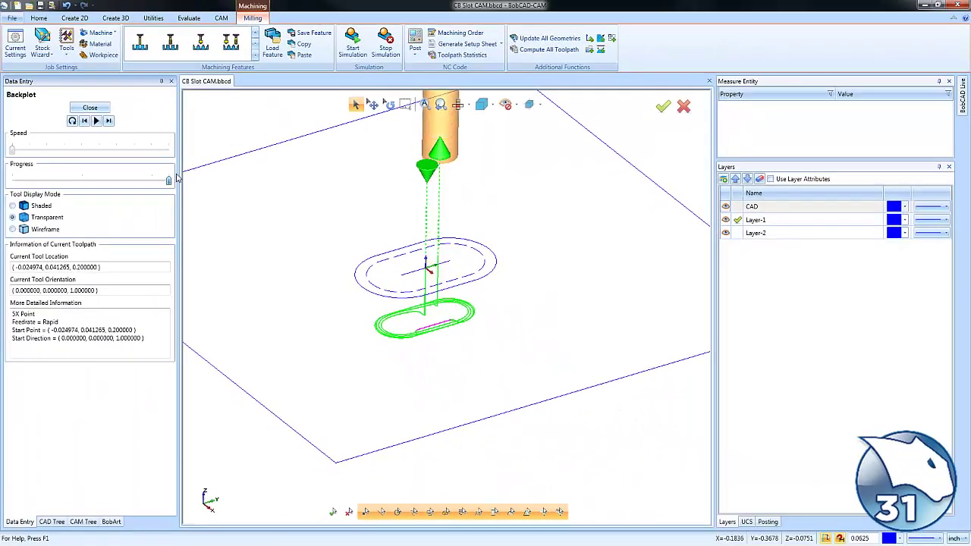
click(89, 107)
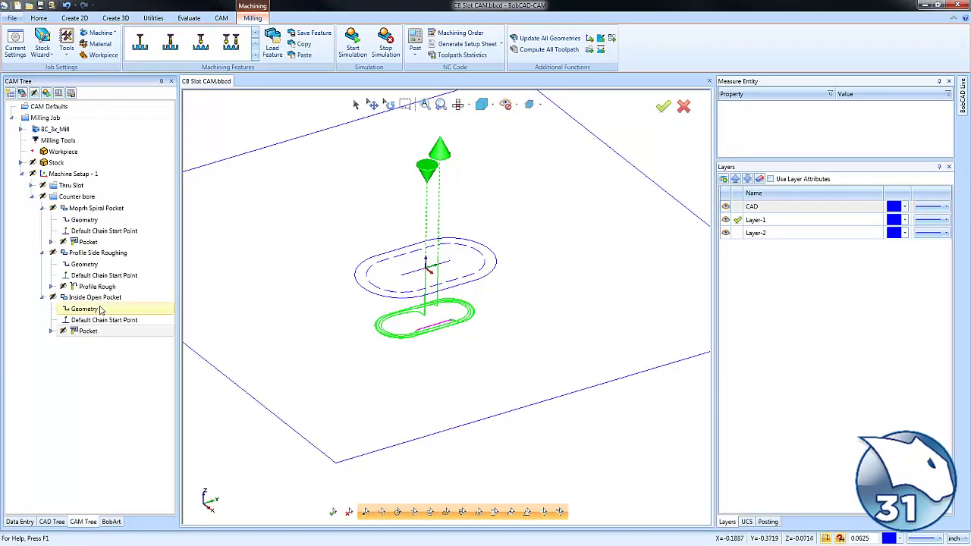
- Collapse the Counter bore group, expand the Thru Slot group, and display its contour ramp profile, contour ramp centerline and morph spiral toolpaths one by one
click(31, 196)
click(31, 185)
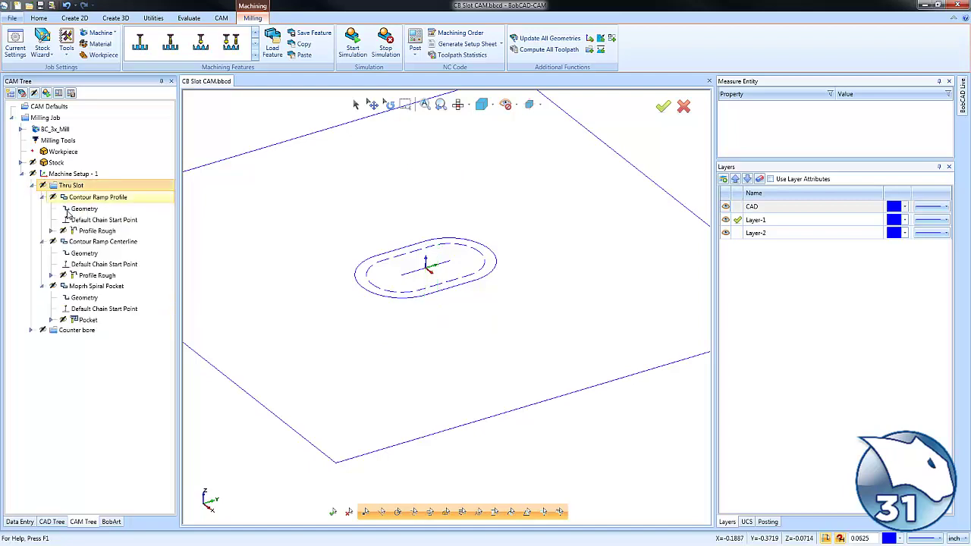
click(97, 231)
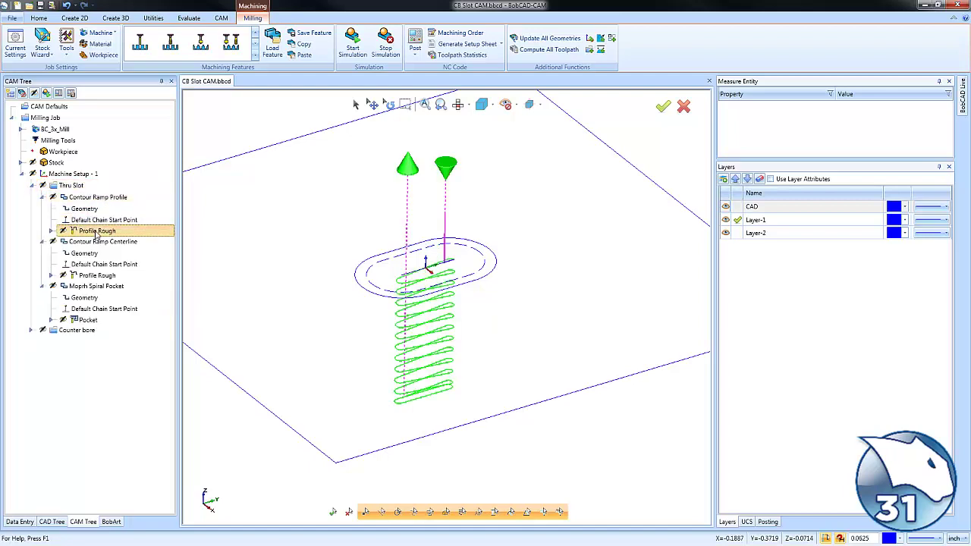
click(101, 275)
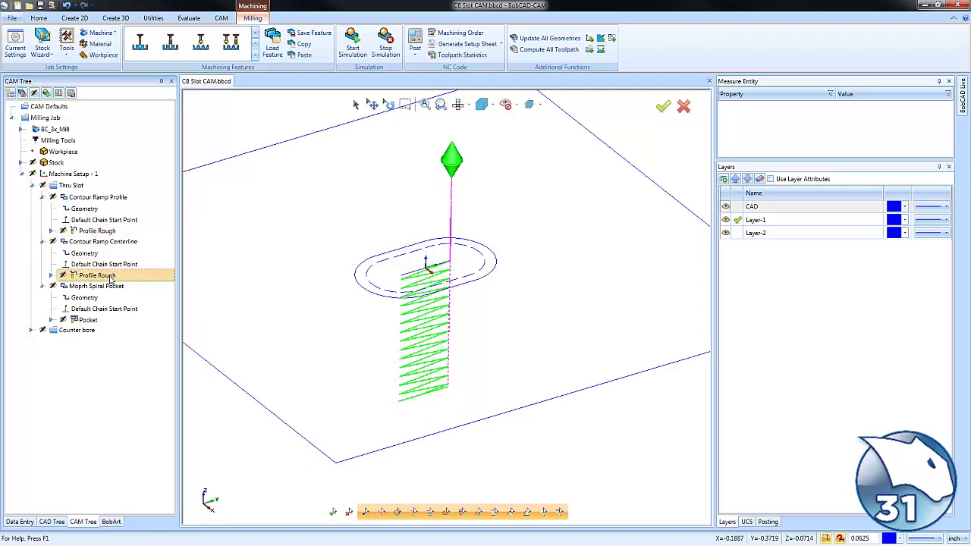
click(89, 320)
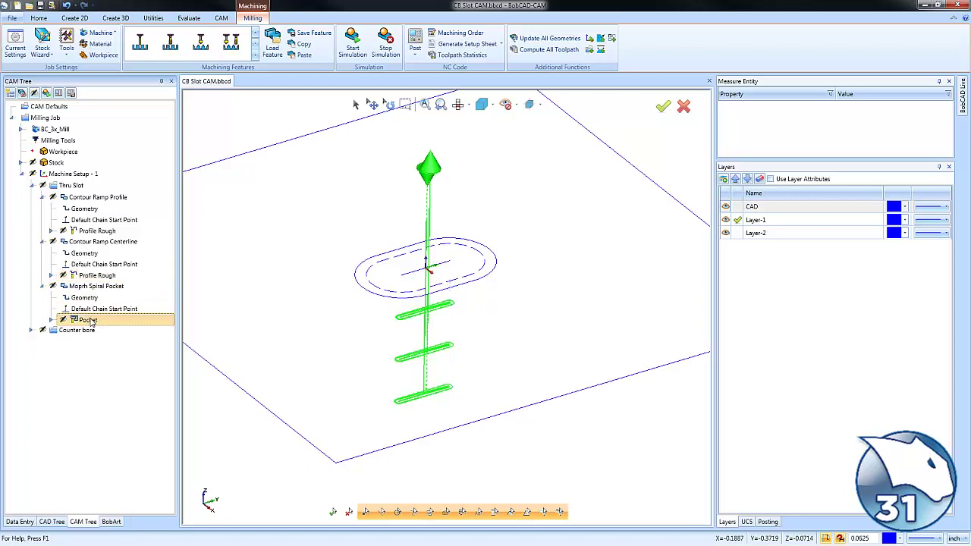
- Expand the Counter bore group and display its morph spiral, side roughing and inside open pocket toolpaths one by one
click(32, 331)
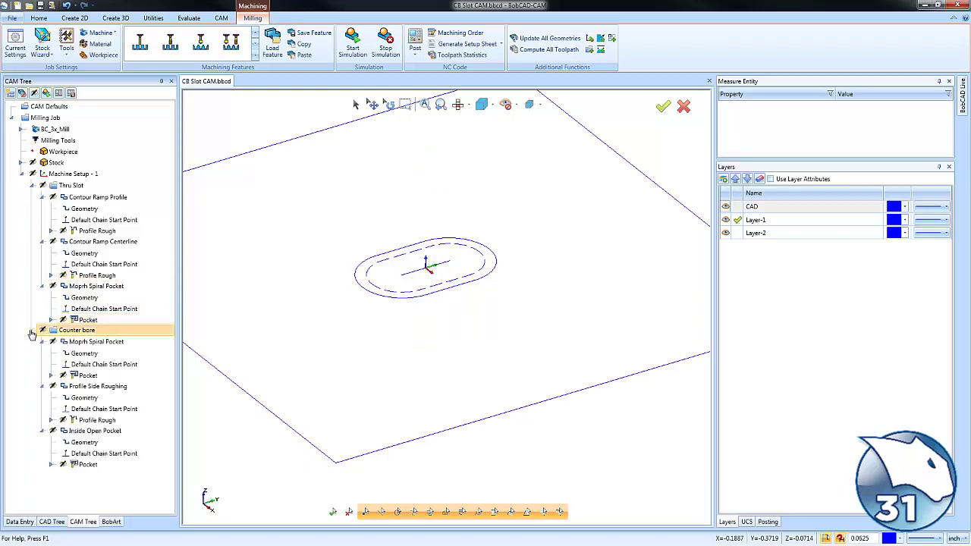
click(86, 377)
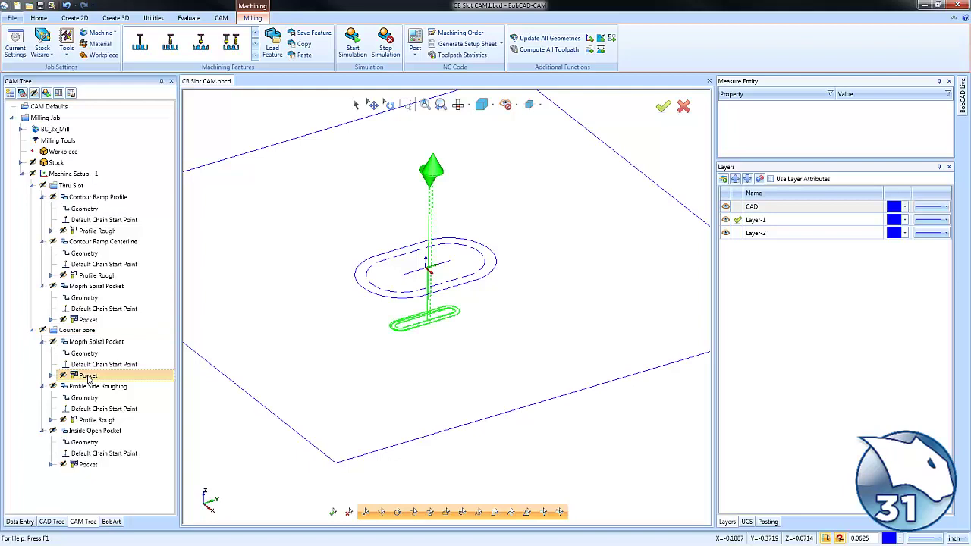
click(97, 421)
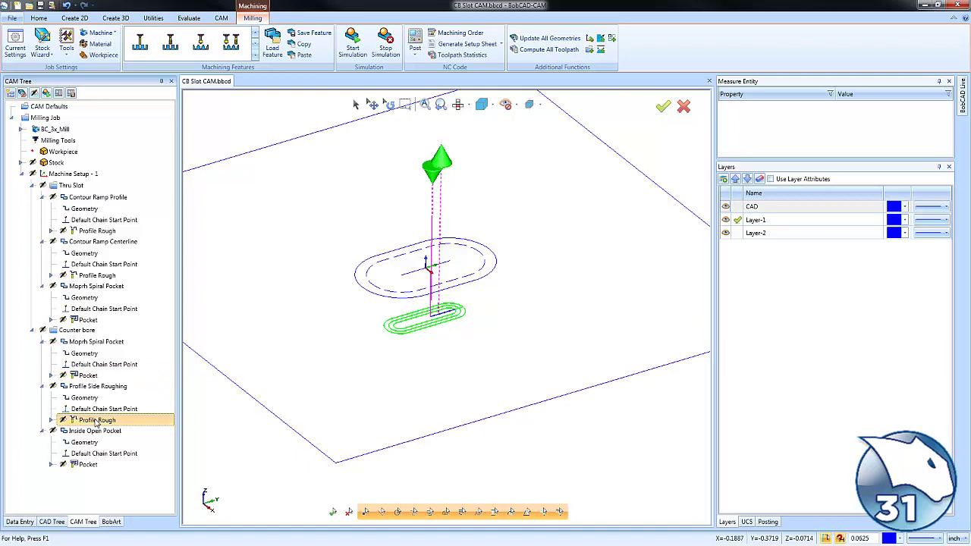
click(89, 464)
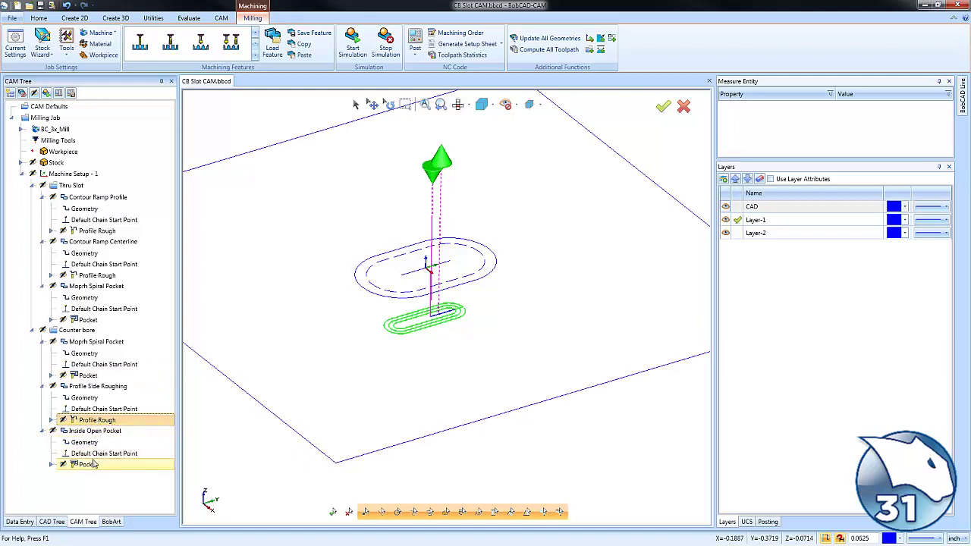